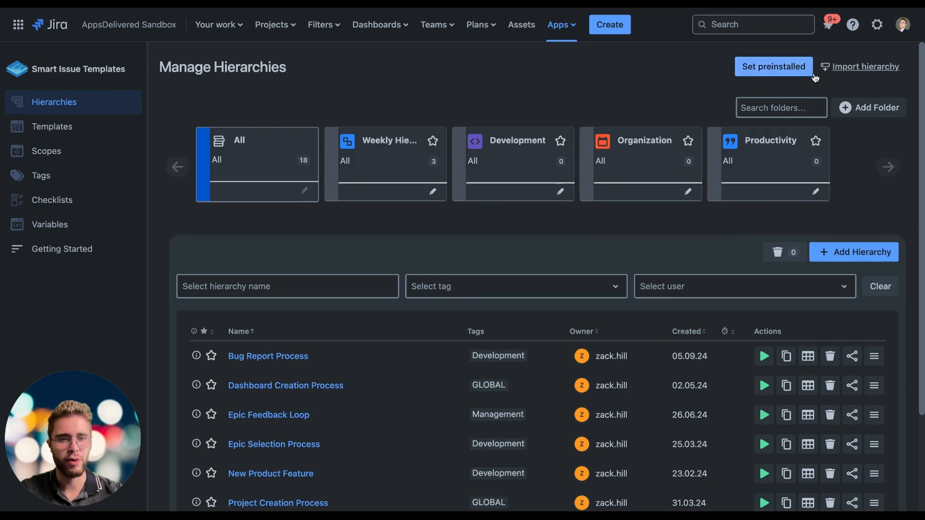
# Step: Look through the department choices for preinstalled hierarchies and check the hierarchy import option without creating or importing anything
pyautogui.click(795, 73)
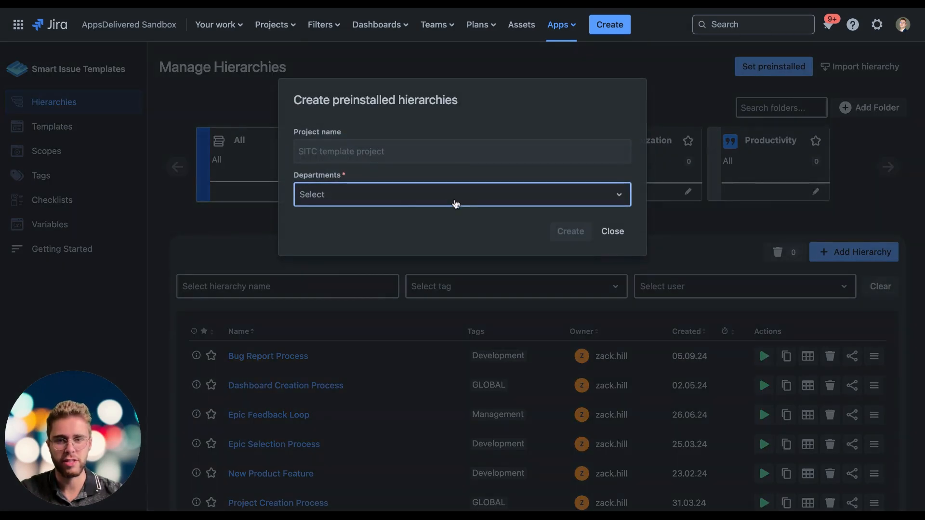
pyautogui.click(373, 197)
pyautogui.scroll(-10, 382, 357)
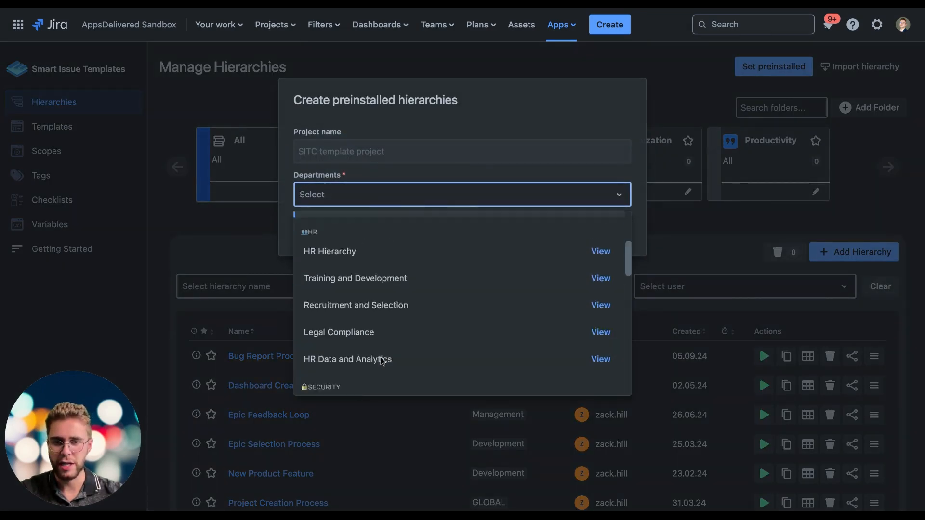
pyautogui.scroll(10, 381, 357)
pyautogui.click(679, 194)
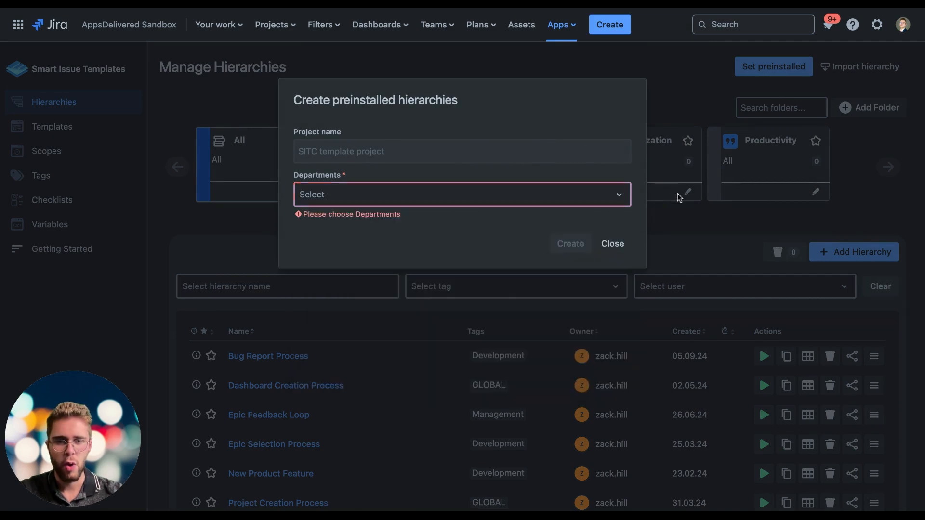
pyautogui.click(600, 244)
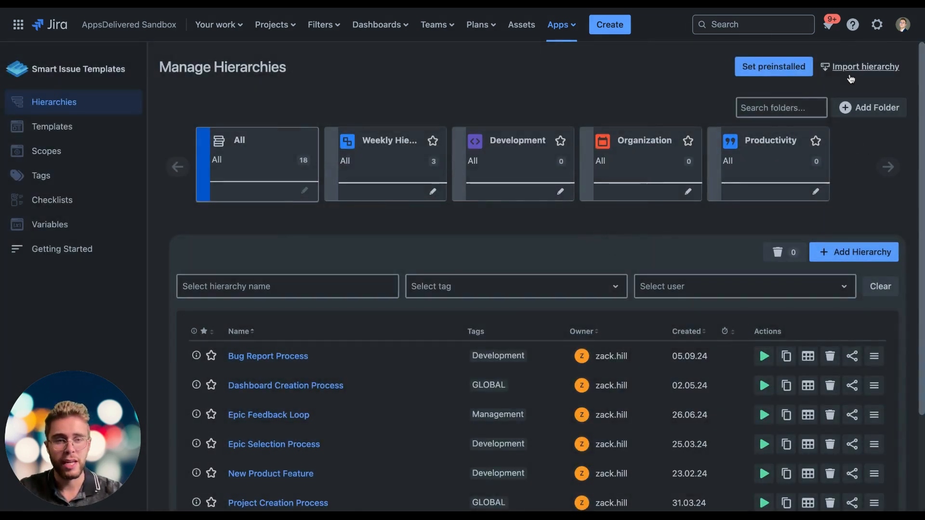
pyautogui.click(824, 66)
pyautogui.click(722, 429)
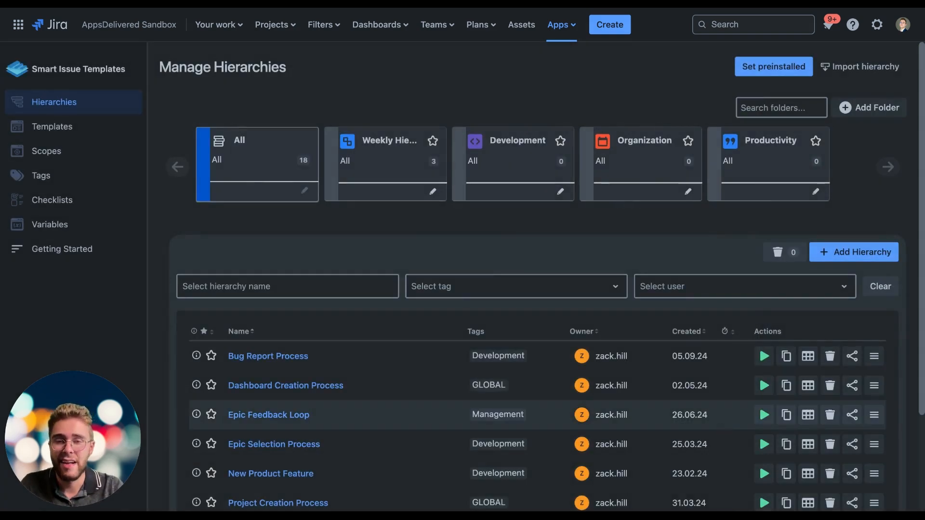
# Step: Open the Sprint Kickoff Process hierarchy from the second page of the hierarchy list for editing
pyautogui.scroll(-3, 609, 388)
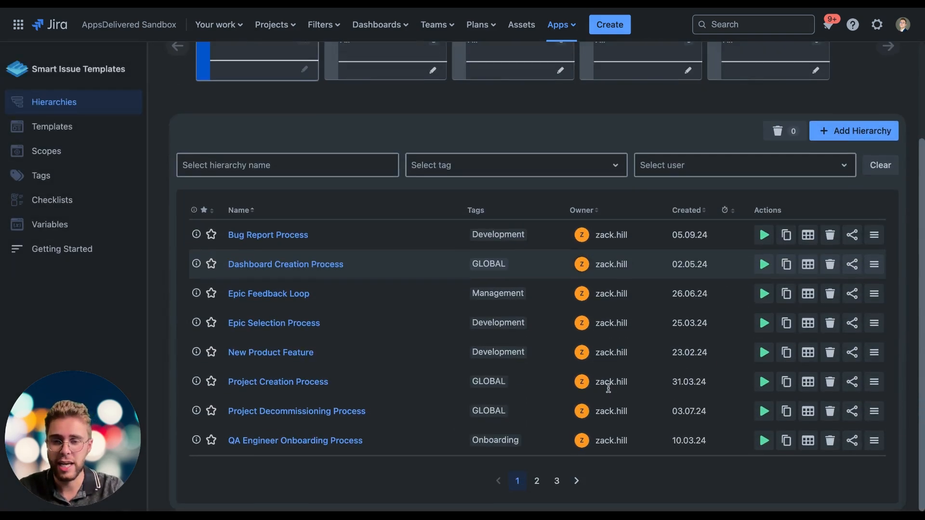
pyautogui.click(538, 481)
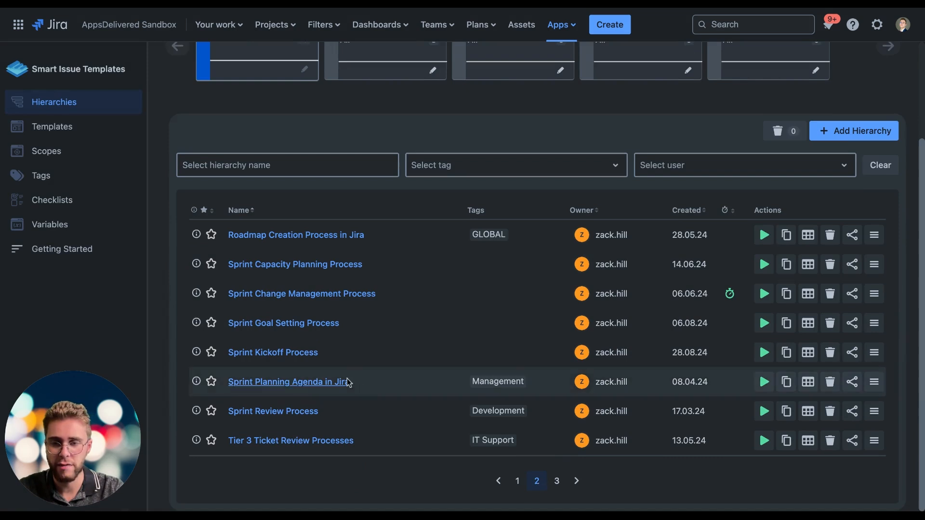
pyautogui.click(272, 353)
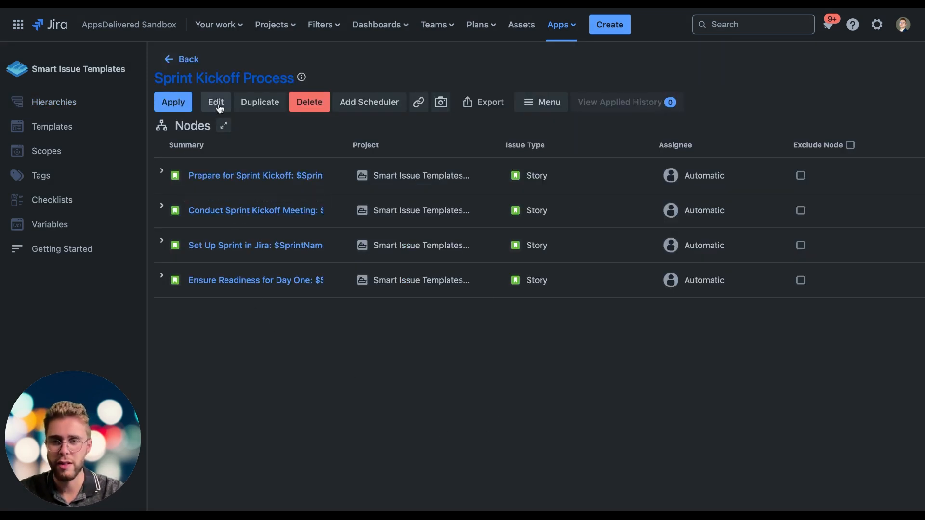
pyautogui.click(217, 103)
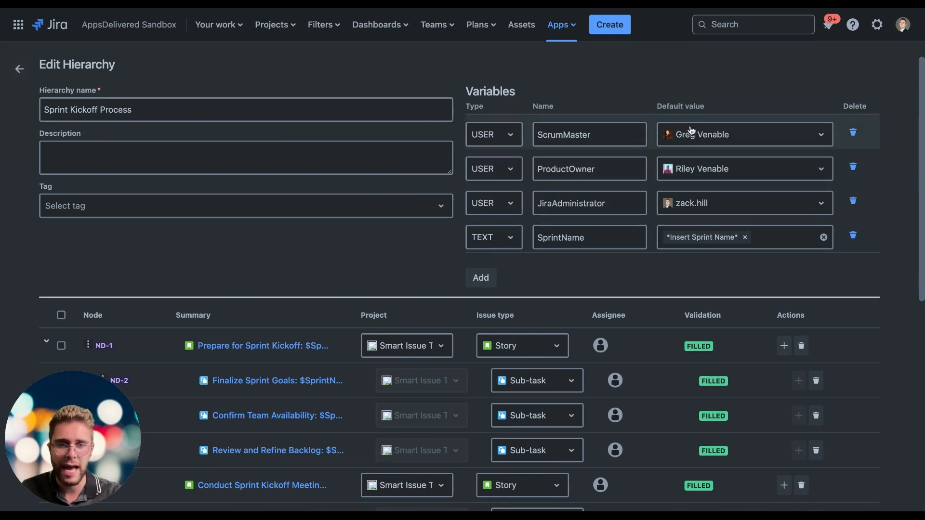
# Step: Set the ScrumMaster variable's default value to the user listed directly below Alert Integration
pyautogui.click(706, 136)
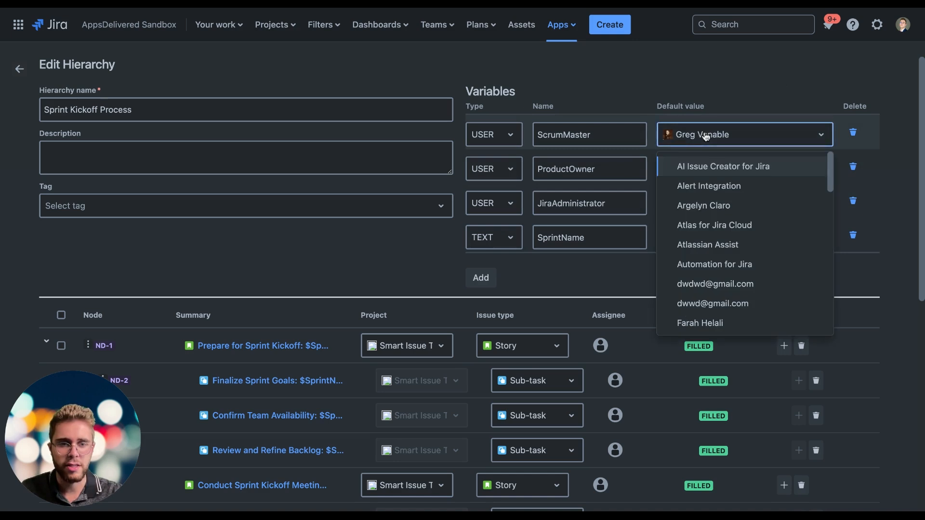
pyautogui.click(705, 136)
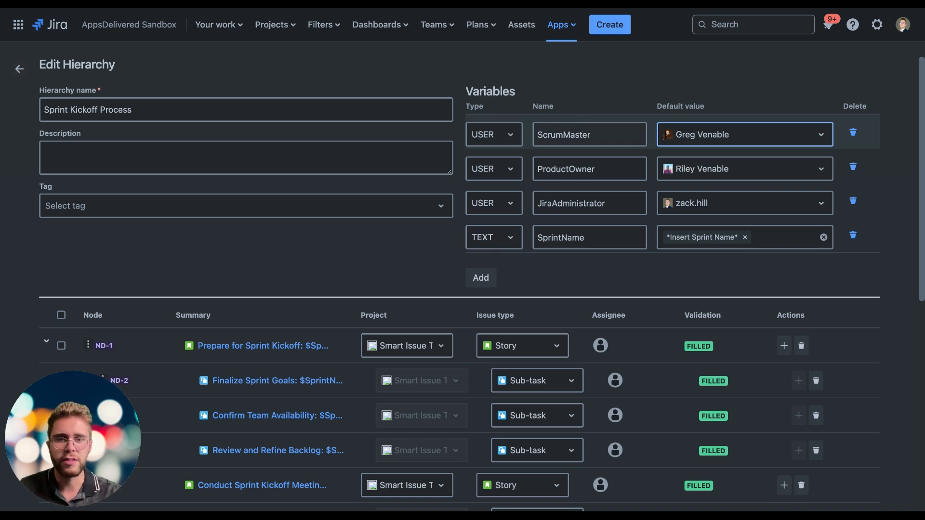
pyautogui.click(716, 135)
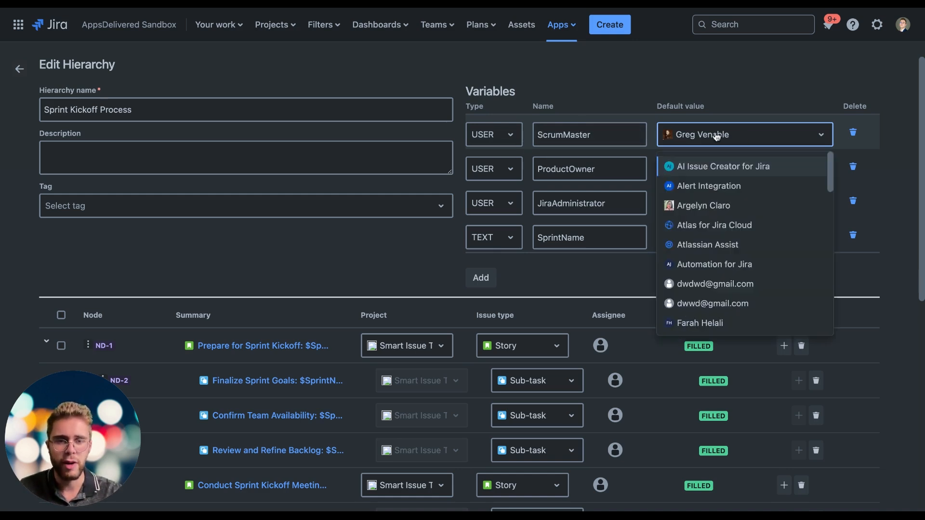
pyautogui.click(702, 205)
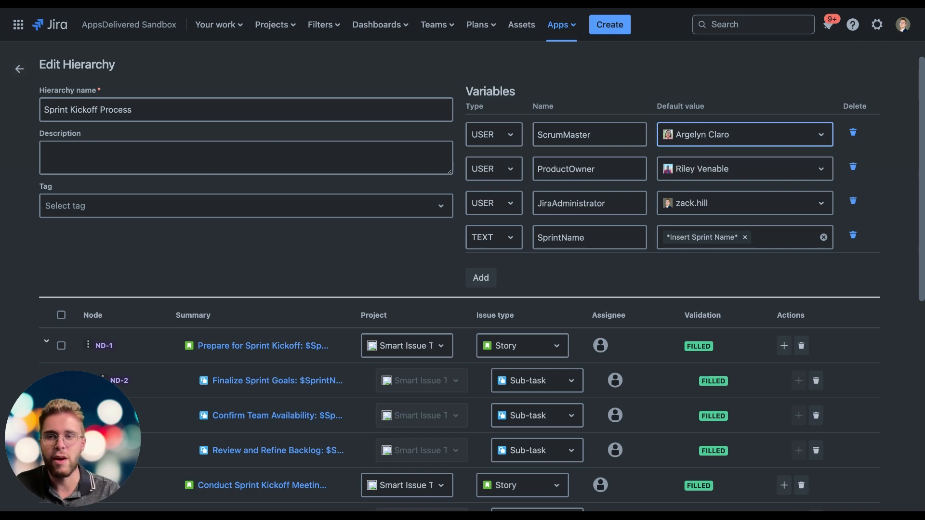
# Step: Examine the hierarchy's stories and sub-tasks, from Prepare for Sprint Kickoff to Ensure Readiness for Day One
pyautogui.scroll(-5, 482, 293)
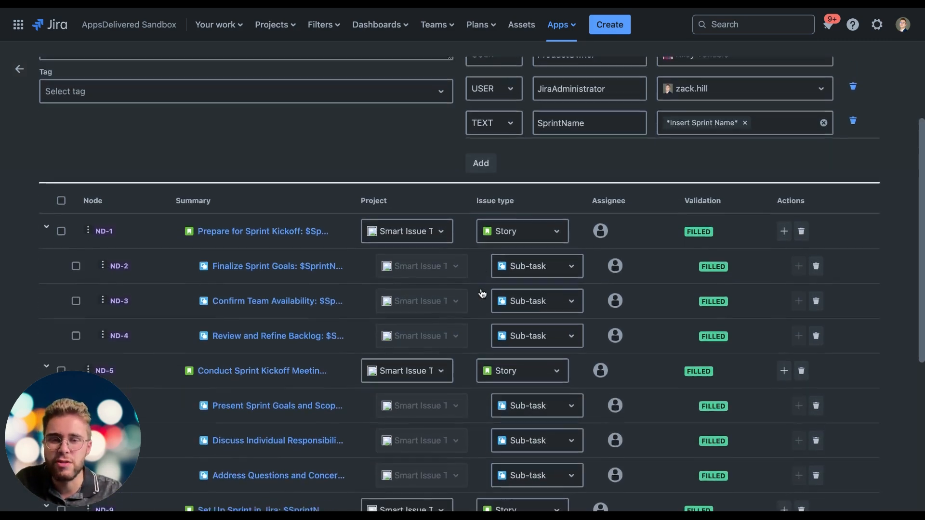
pyautogui.scroll(-1, 482, 293)
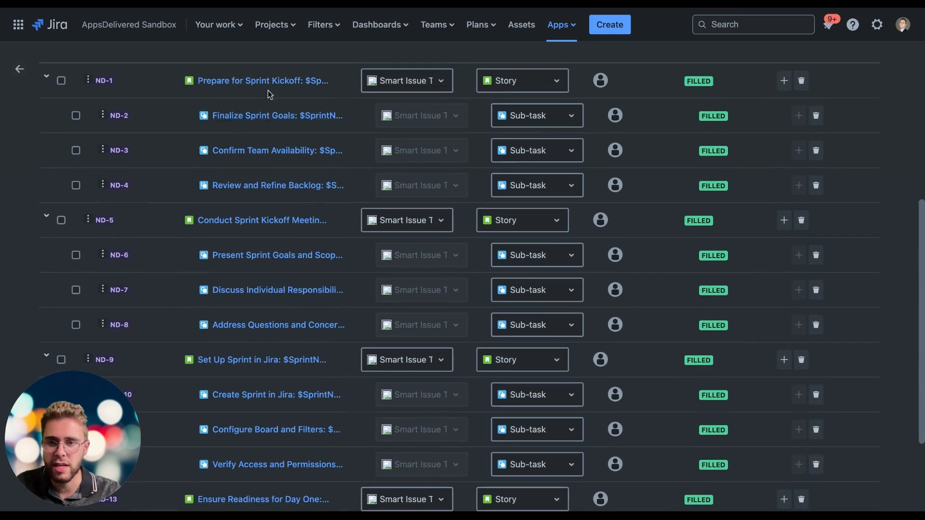
pyautogui.scroll(-4, 258, 217)
pyautogui.scroll(6, 259, 267)
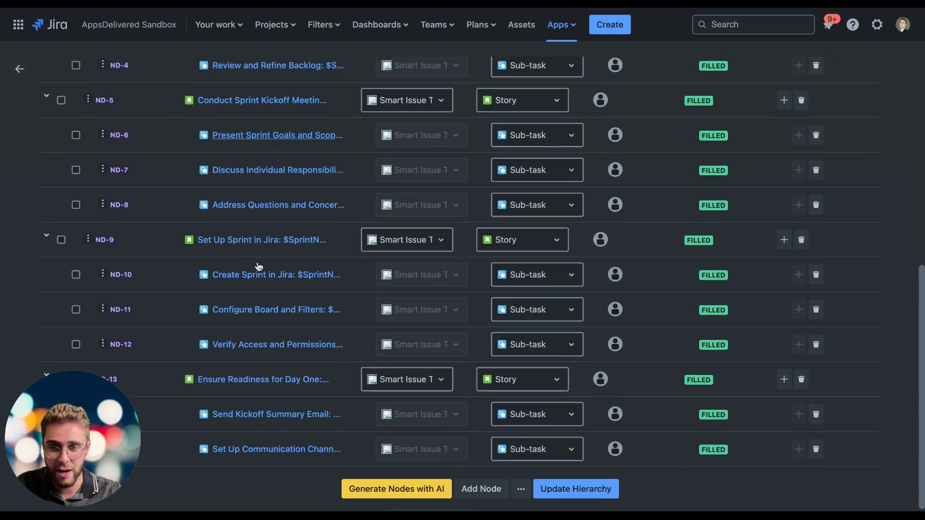
pyautogui.scroll(-2, 258, 267)
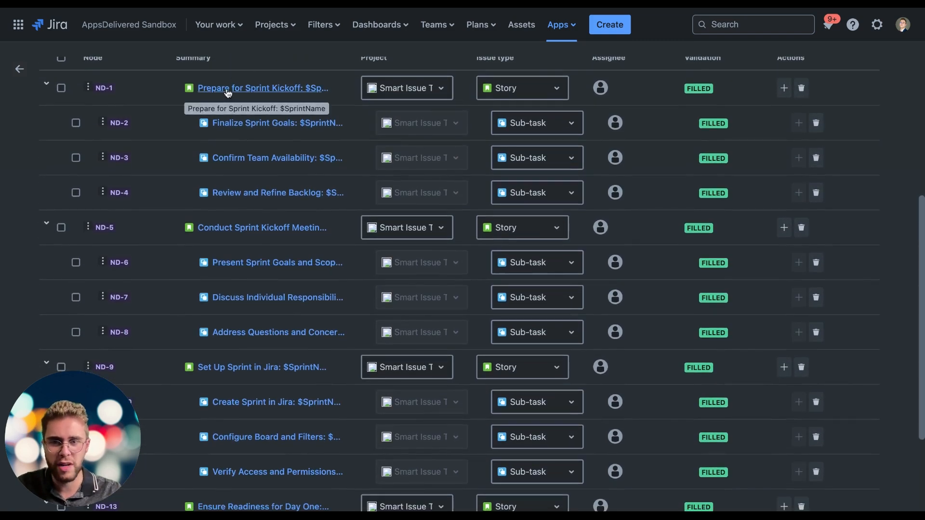
pyautogui.scroll(-1, 263, 232)
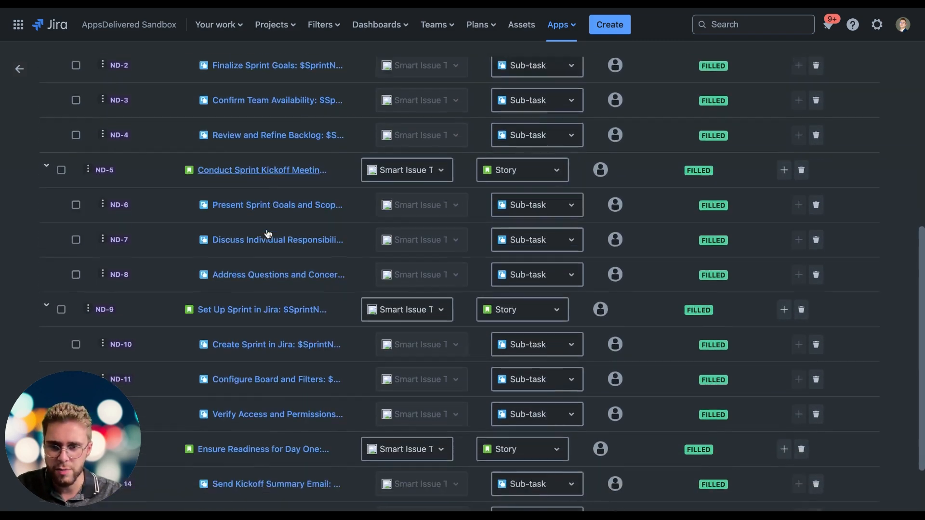
pyautogui.scroll(2, 268, 234)
pyautogui.scroll(2, 268, 233)
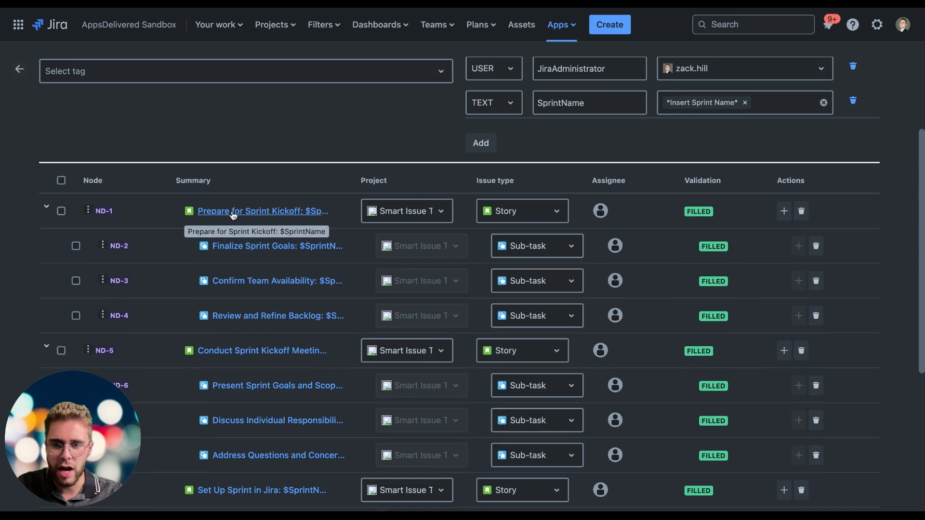
# Step: Check the issue type choices for nodes ND-1 and ND-2 and the project choices for ND-1 without changing them
pyautogui.click(516, 213)
pyautogui.click(509, 219)
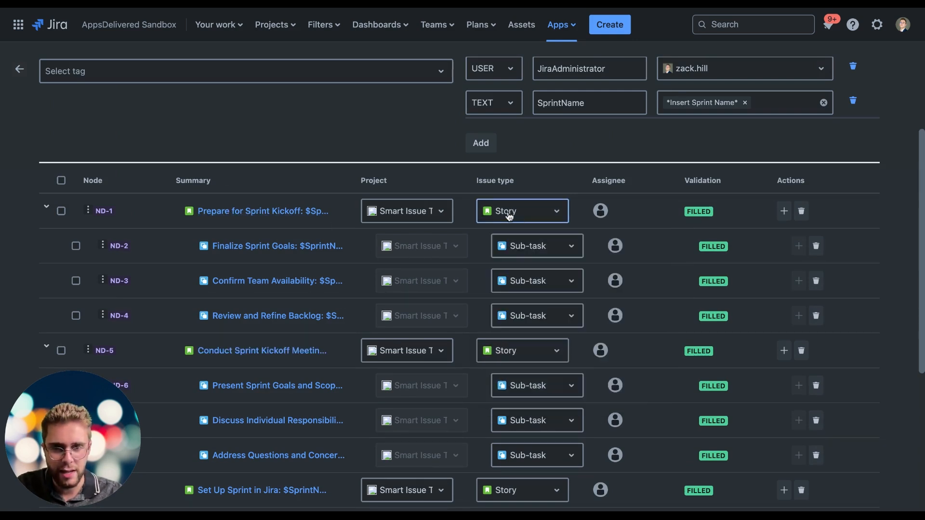
pyautogui.click(518, 255)
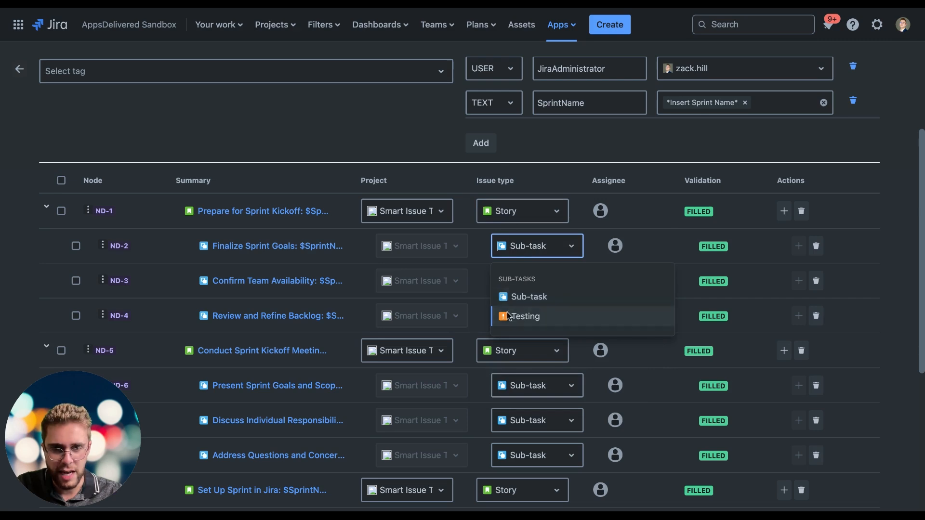
pyautogui.click(520, 250)
pyautogui.click(406, 210)
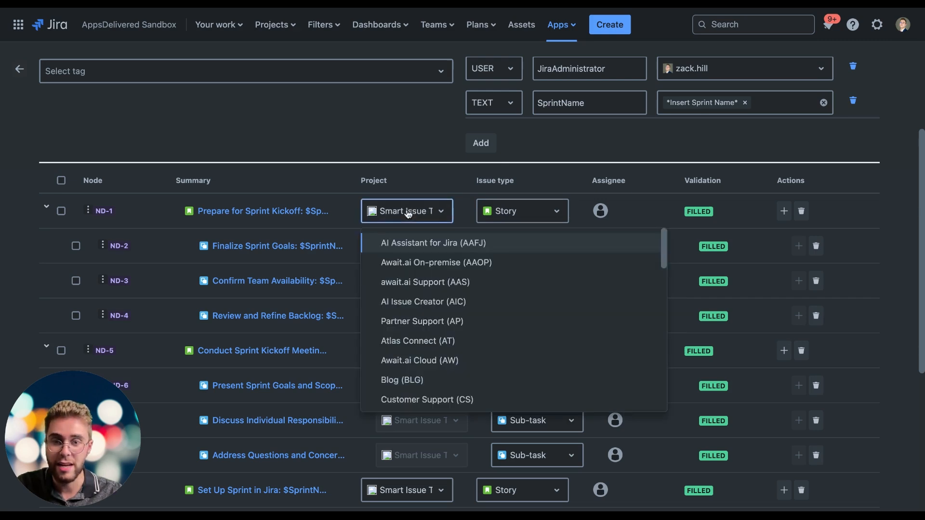
pyautogui.scroll(-10, 482, 328)
pyautogui.click(411, 210)
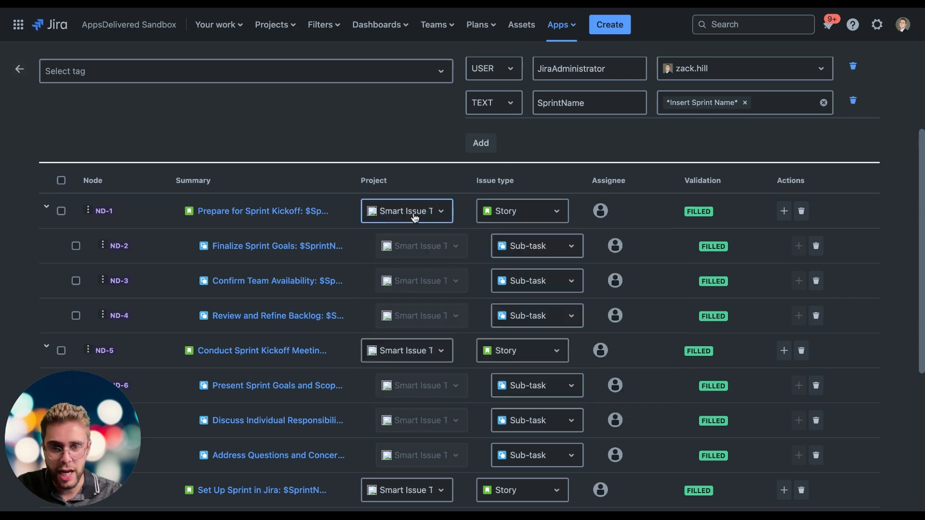
# Step: Compare the hierarchy's variables and their default values with the summaries and assignees of its nodes
pyautogui.scroll(-6, 351, 316)
pyautogui.scroll(7, 346, 316)
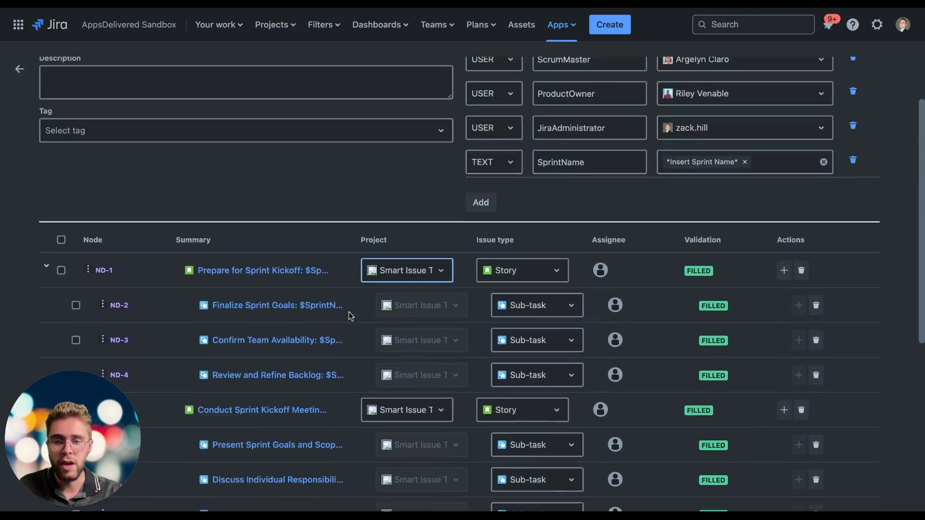
pyautogui.scroll(-1, 347, 316)
pyautogui.scroll(-5, 347, 313)
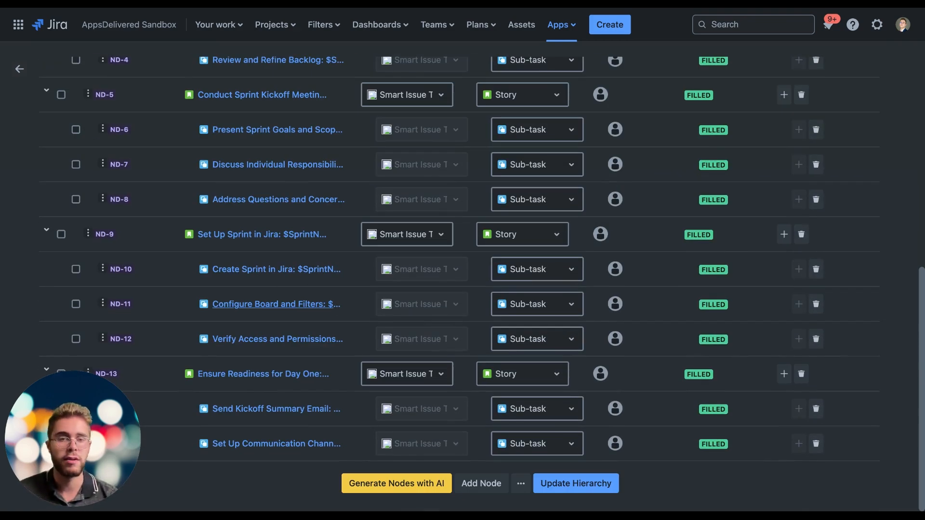
pyautogui.scroll(8, 463, 260)
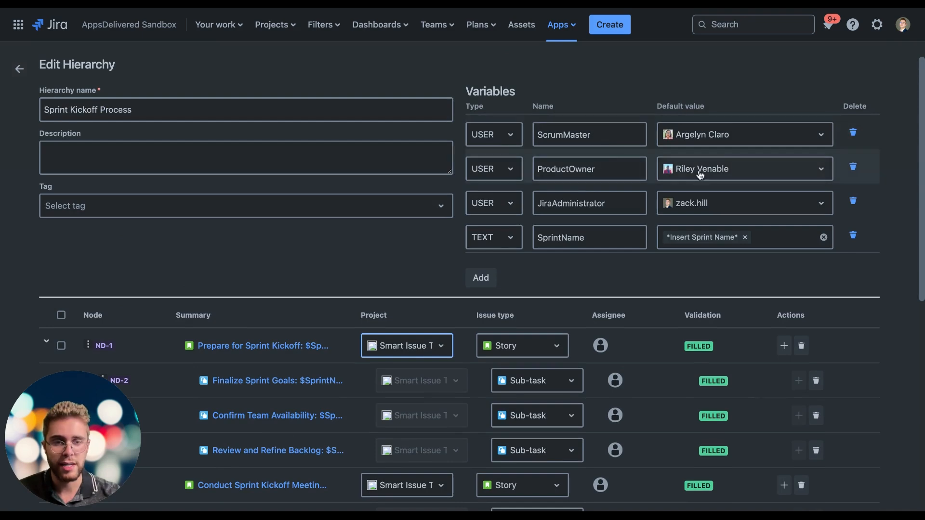
pyautogui.scroll(-2, 583, 203)
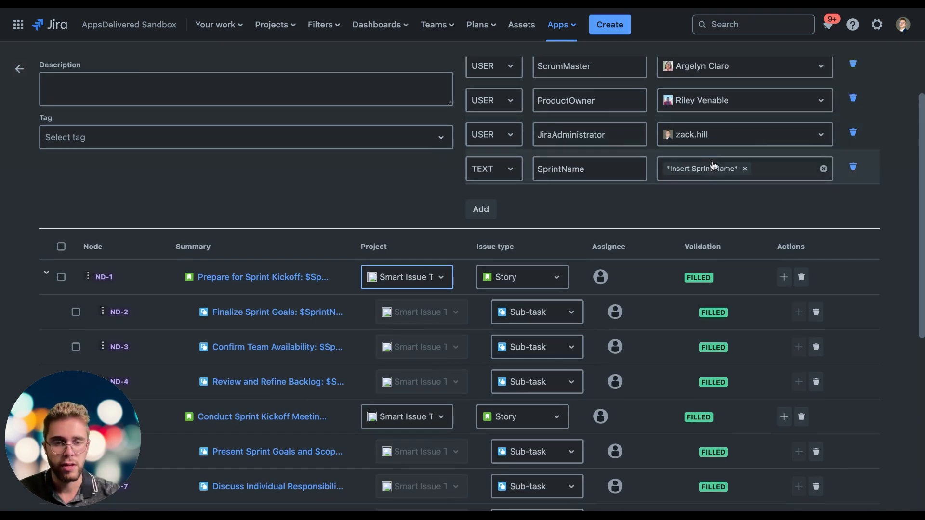
pyautogui.scroll(-6, 501, 244)
pyautogui.scroll(5, 280, 178)
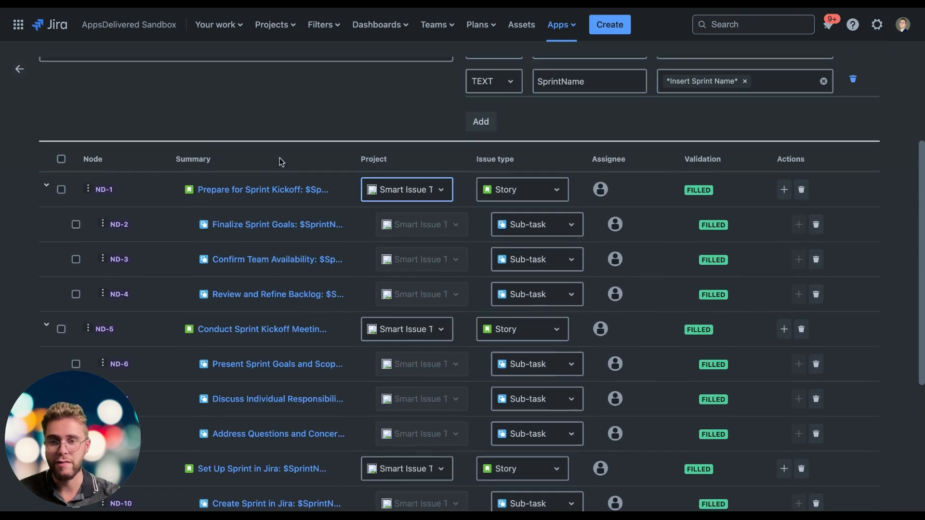
pyautogui.scroll(-5, 273, 382)
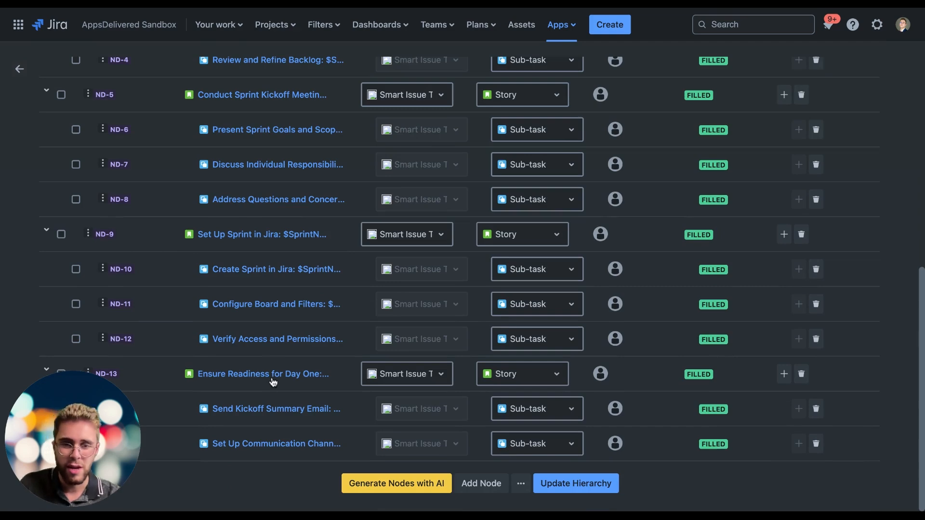
pyautogui.scroll(8, 315, 331)
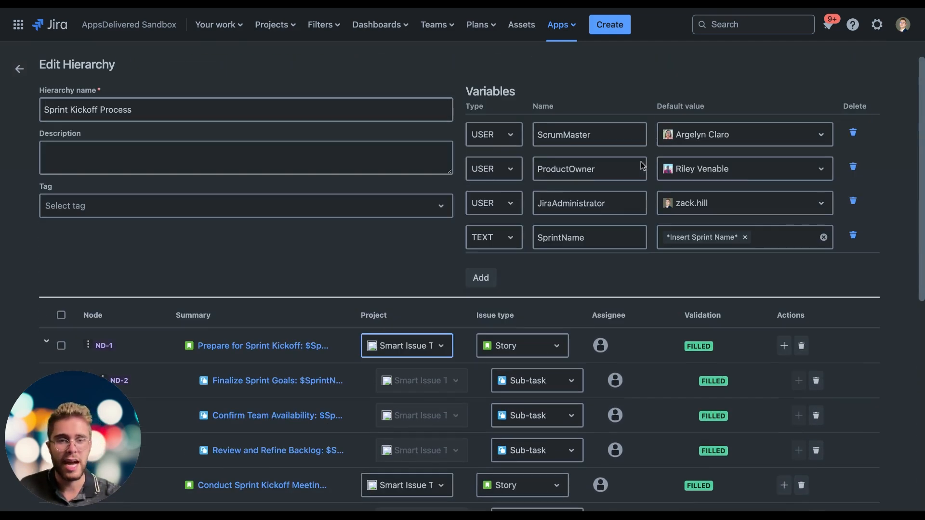
pyautogui.scroll(-4, 602, 187)
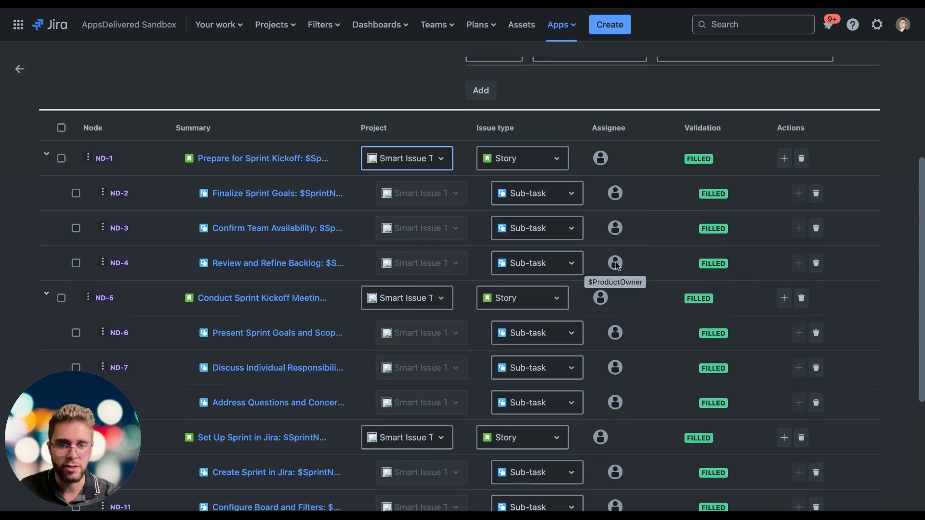
# Step: Open the Finalize Sprint Goals sub-task node, review its description, and show its empty optional fields to look through them
pyautogui.click(279, 195)
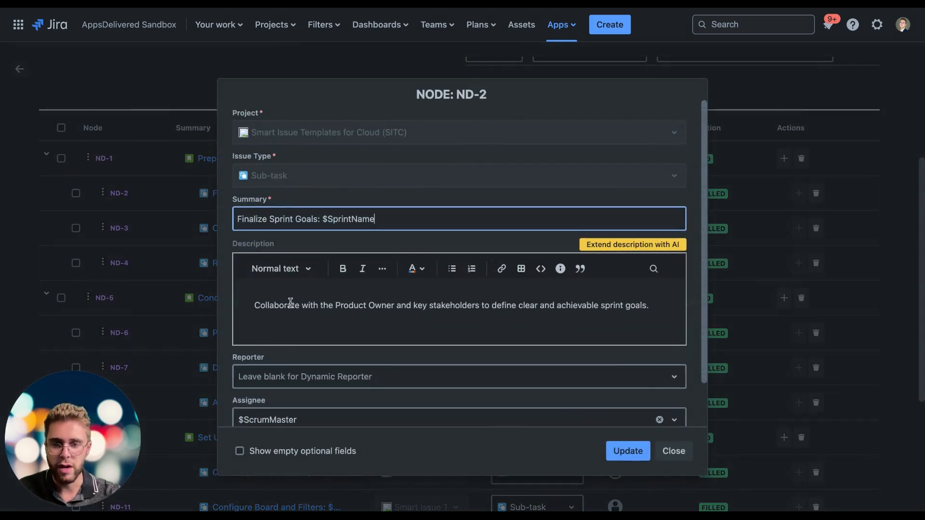
pyautogui.moveTo(254, 306); pyautogui.dragTo(602, 321)
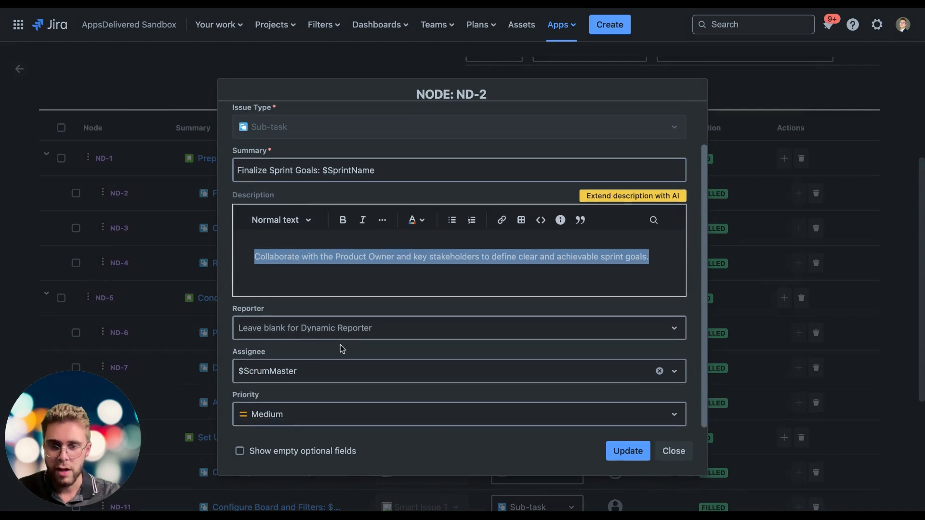
pyautogui.scroll(-1, 343, 350)
pyautogui.click(240, 452)
pyautogui.scroll(-5, 264, 407)
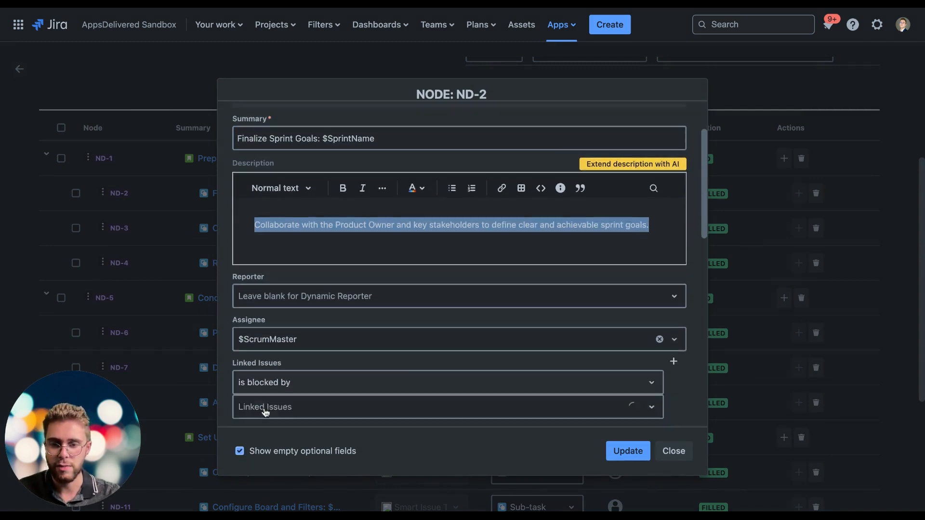
pyautogui.scroll(-1, 265, 411)
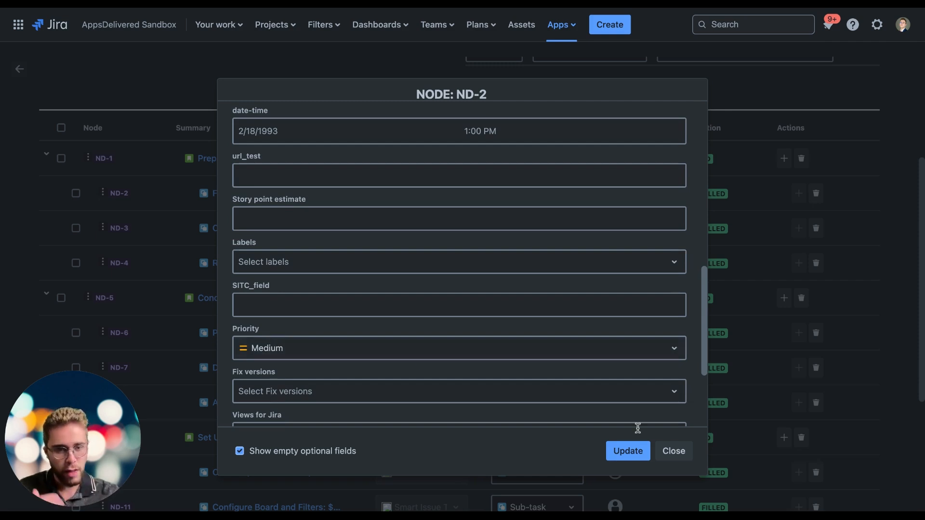
# Step: Close node ND-2 without updating it, and check the AI Nodes Generator's description prompt without generating any nodes
pyautogui.click(675, 452)
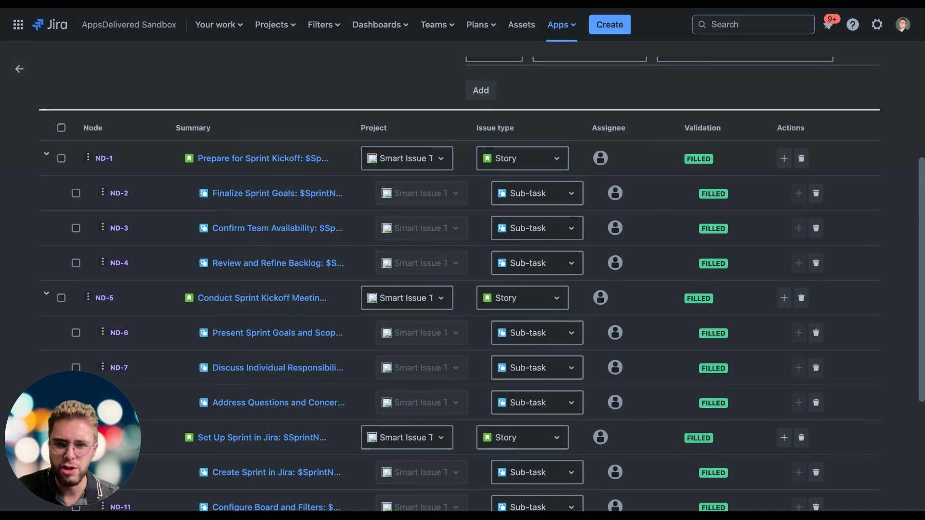
pyautogui.scroll(3, 432, 330)
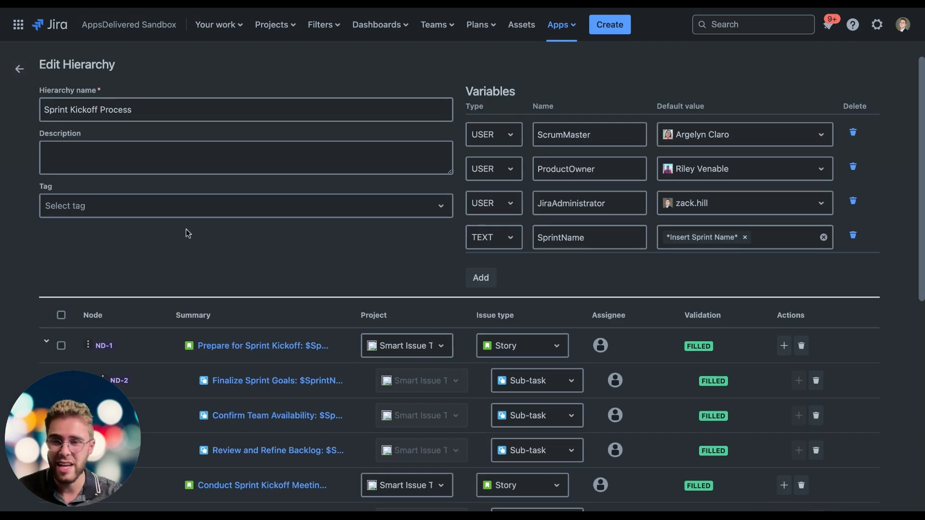
pyautogui.scroll(-4, 337, 223)
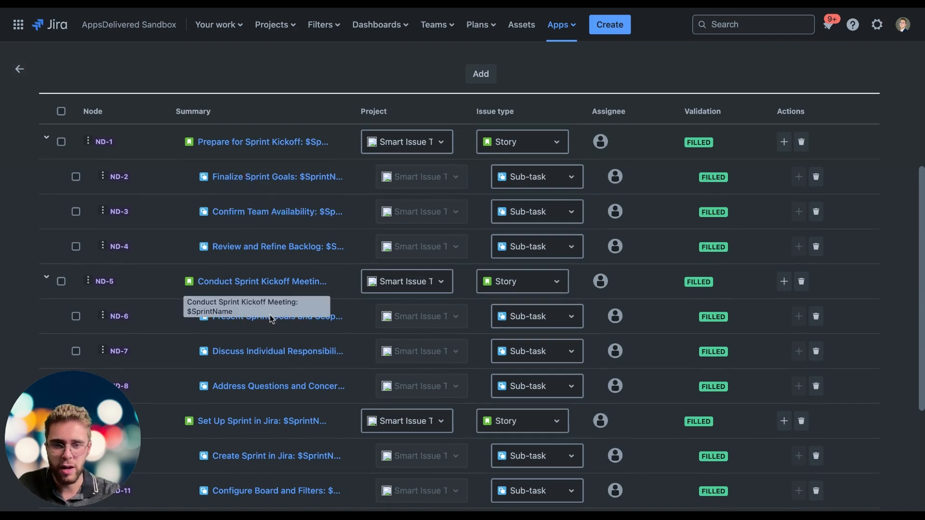
pyautogui.scroll(-4, 418, 249)
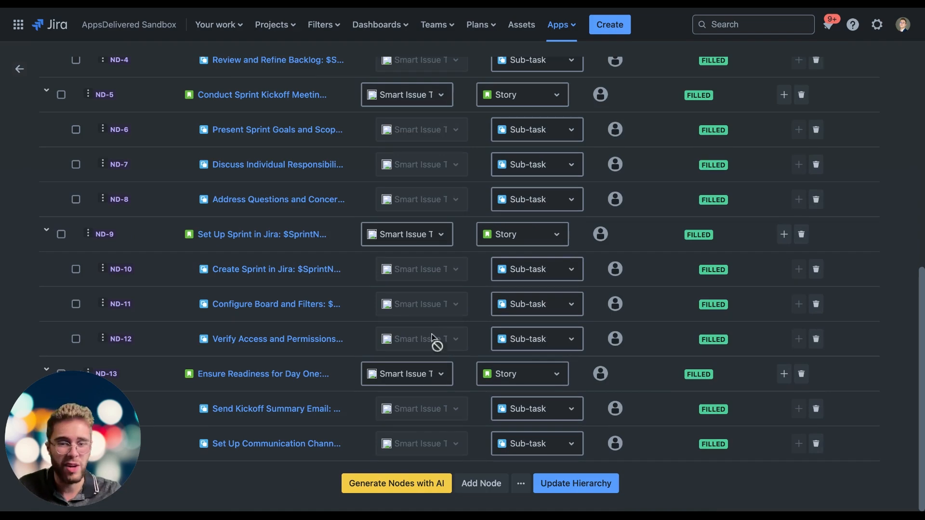
pyautogui.click(386, 484)
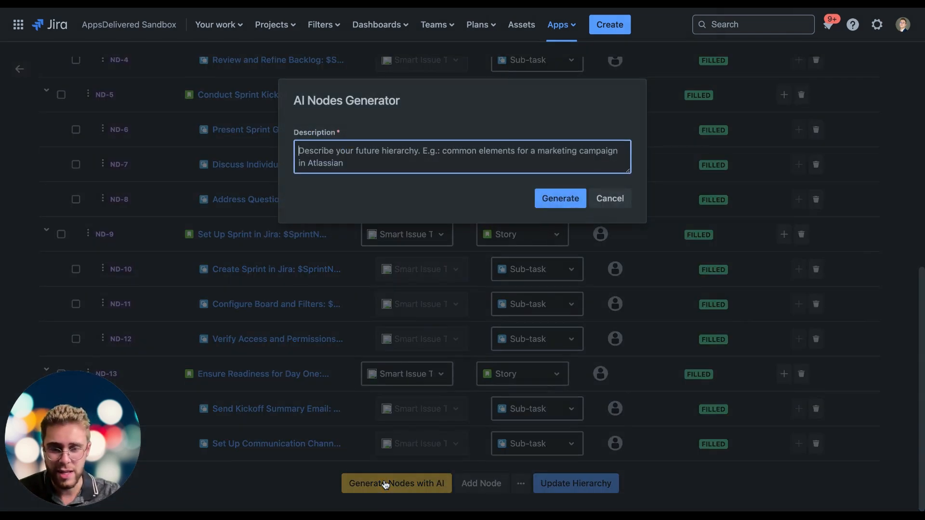
pyautogui.click(606, 202)
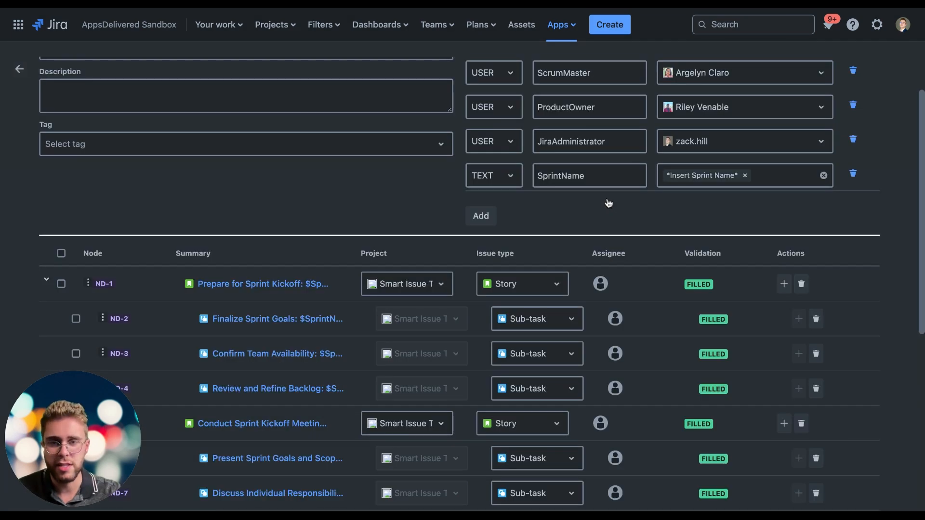
# Step: Review the Sprint Kickoff Process hierarchy from its name and variables down to its last sub-task node
pyautogui.scroll(-7, 332, 357)
pyautogui.scroll(7, 331, 357)
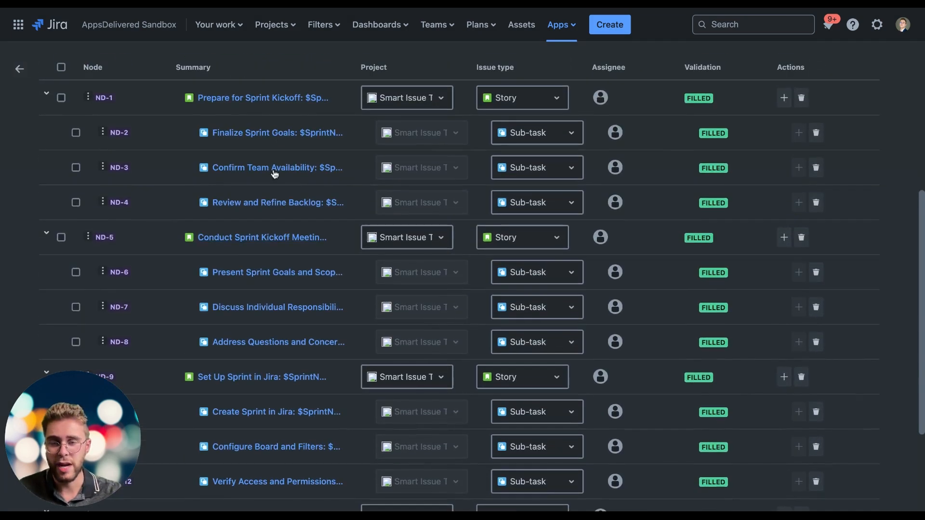
pyautogui.scroll(-7, 250, 285)
pyautogui.scroll(7, 251, 285)
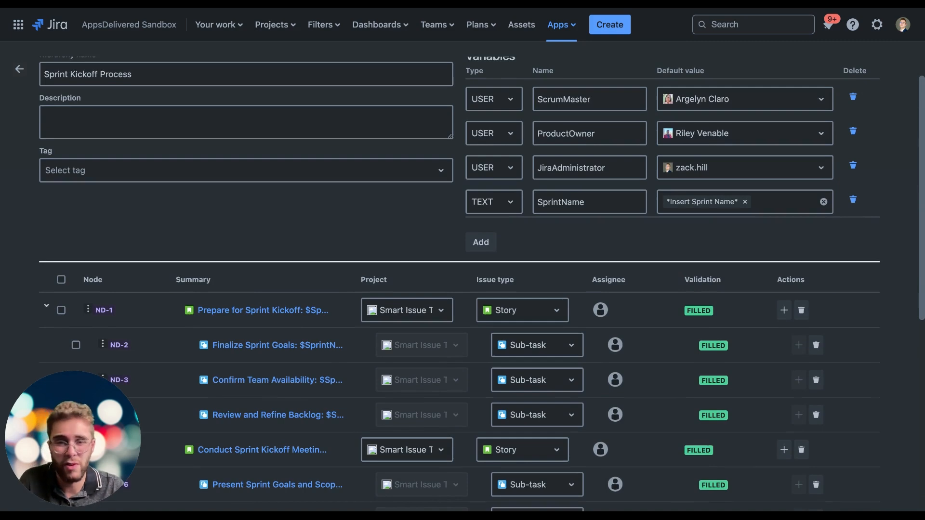
pyautogui.scroll(-7, 183, 116)
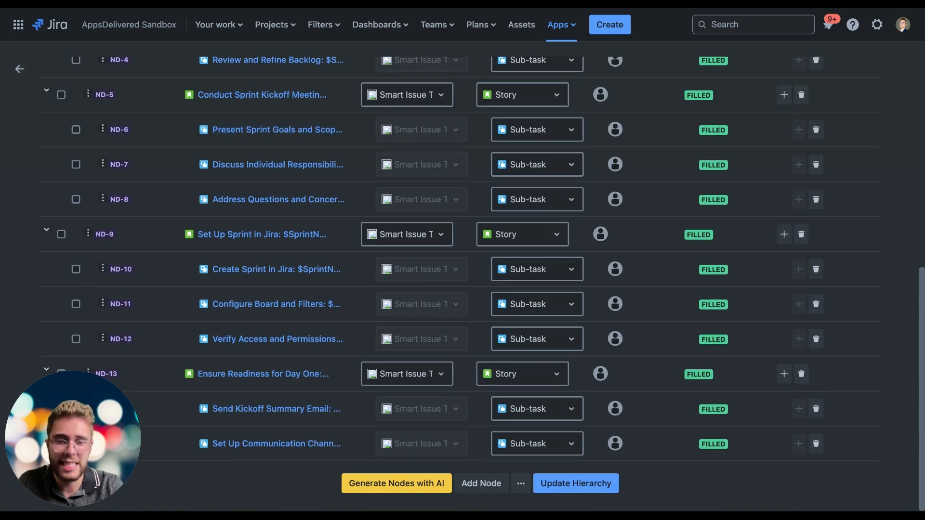
pyautogui.scroll(7, 446, 251)
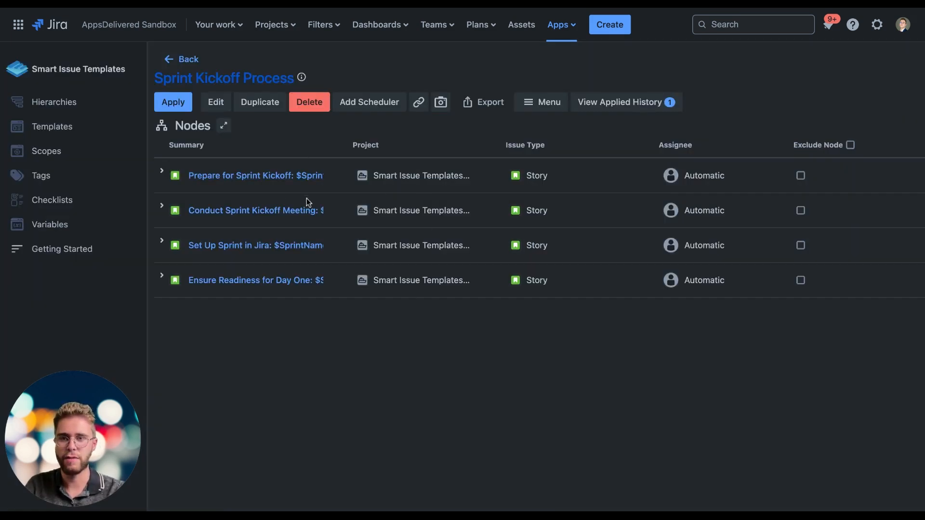
# Step: Apply the Sprint Kickoff Process hierarchy with different users as ScrumMaster and ProductOwner and SprintName set to Two
pyautogui.click(173, 101)
pyautogui.click(322, 240)
pyautogui.click(337, 308)
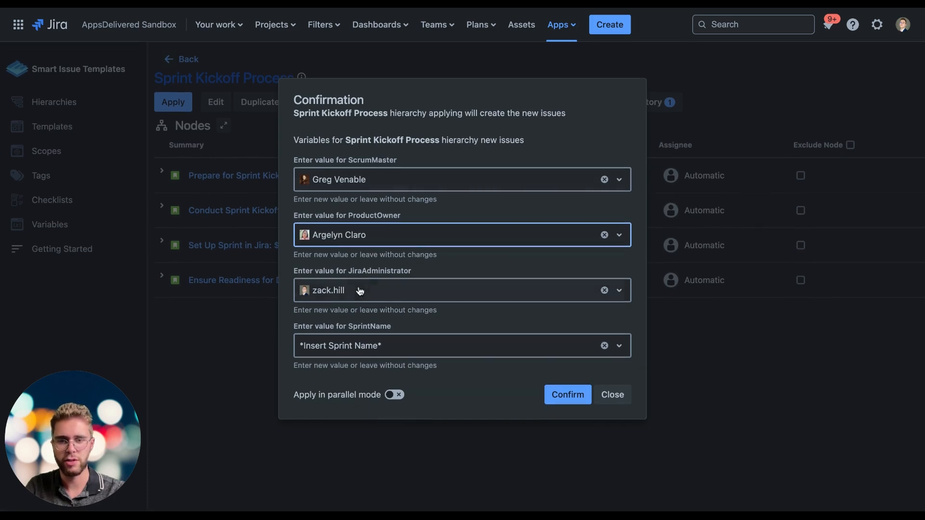
pyautogui.click(355, 347)
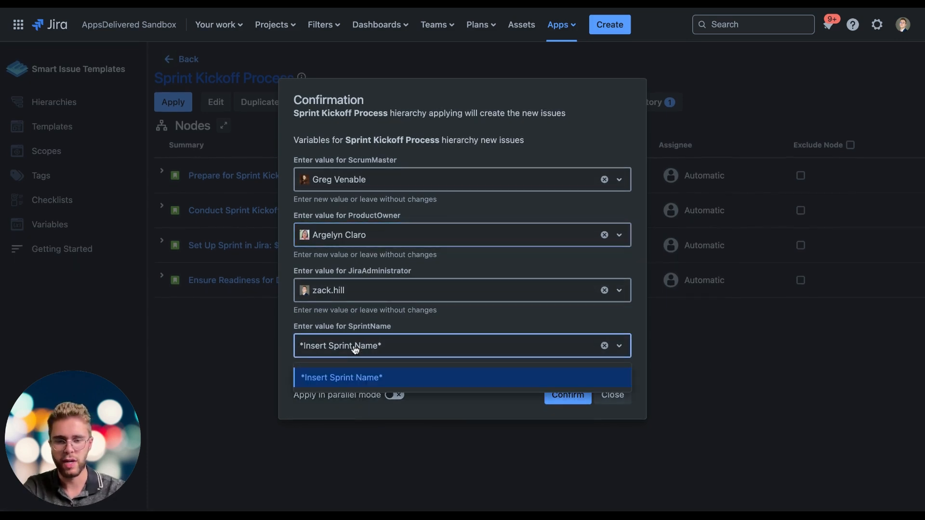
pyautogui.write('Two')
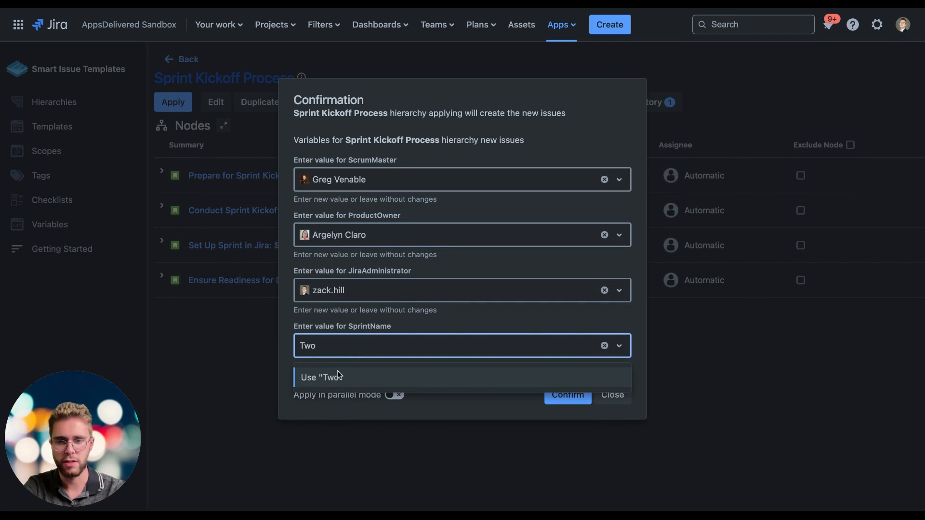
pyautogui.click(338, 375)
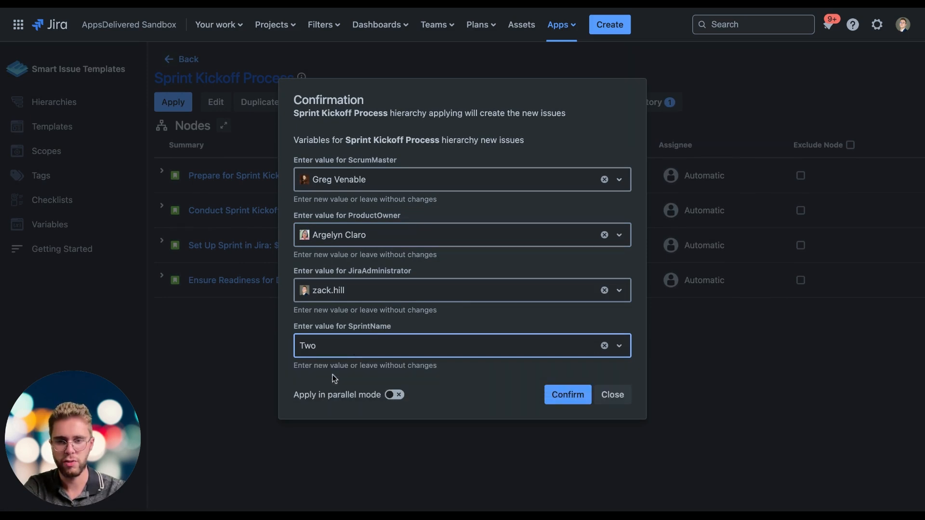
pyautogui.click(557, 399)
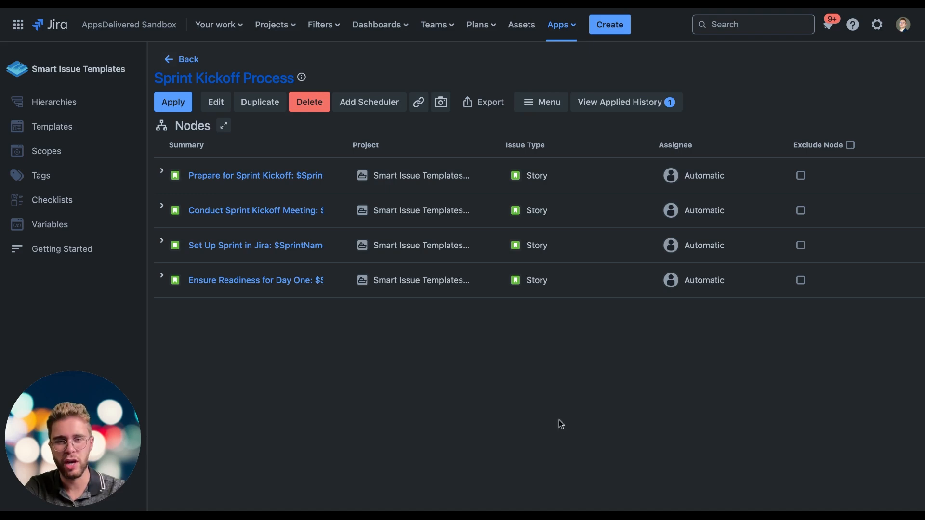
# Step: Open the hierarchy's applied history and expand all four created stories to examine their sub-tasks
pyautogui.click(600, 107)
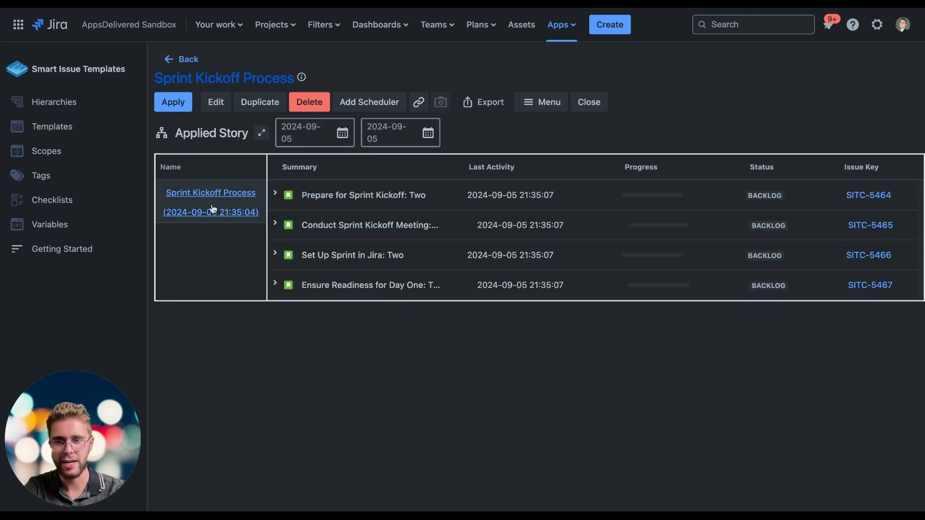
pyautogui.click(275, 193)
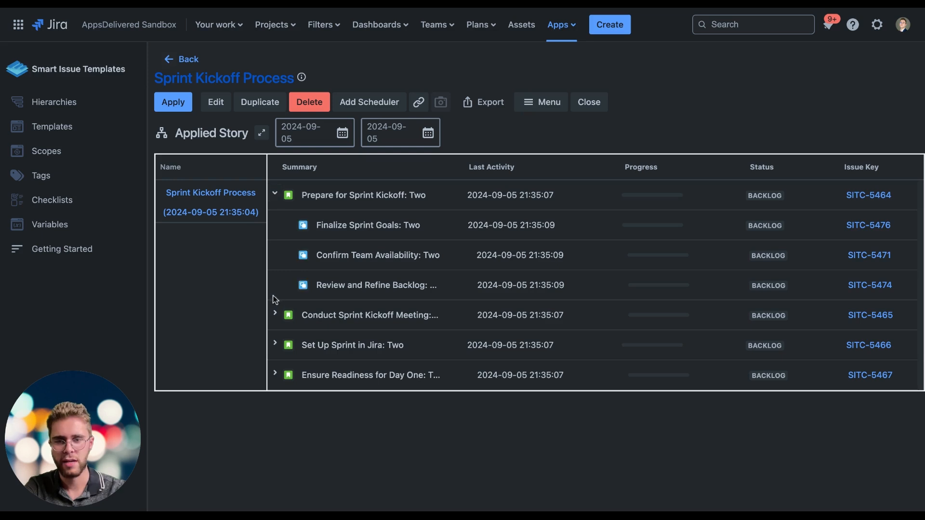
pyautogui.click(274, 313)
pyautogui.scroll(-2, 275, 318)
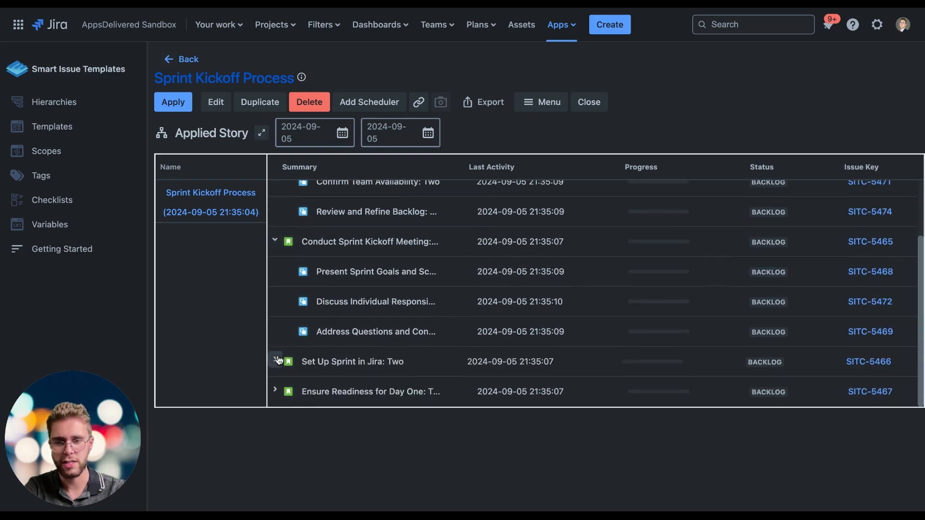
pyautogui.click(274, 357)
pyautogui.scroll(-2, 279, 360)
pyautogui.click(274, 389)
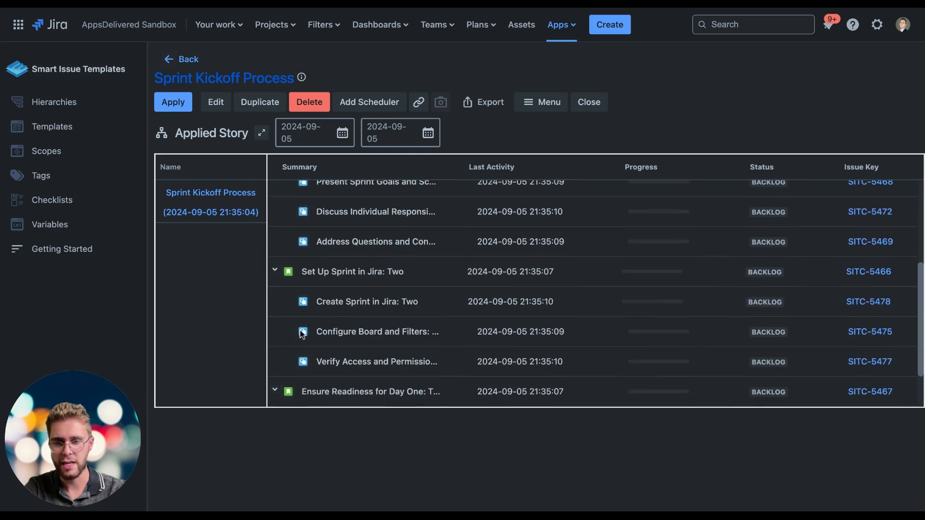
pyautogui.scroll(-2, 298, 347)
# Step: Look through the created stories and sub-tasks, comparing their last activity, progress, status and issue keys
pyautogui.scroll(5, 300, 333)
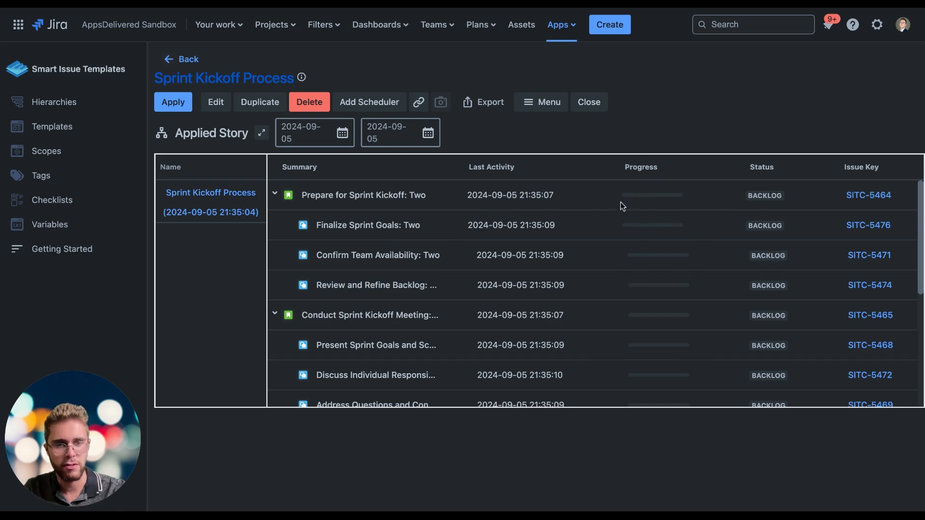
pyautogui.scroll(-2, 627, 341)
pyautogui.scroll(2, 627, 341)
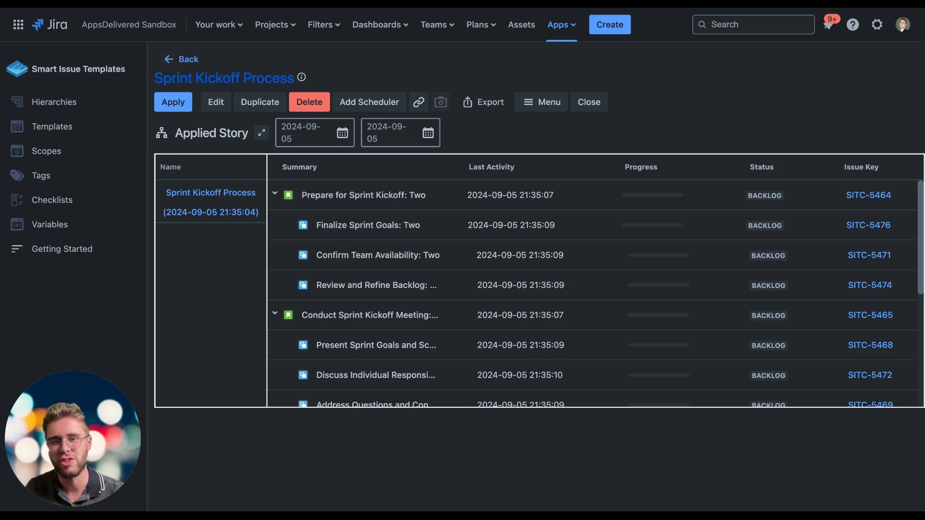
pyautogui.scroll(-5, 494, 232)
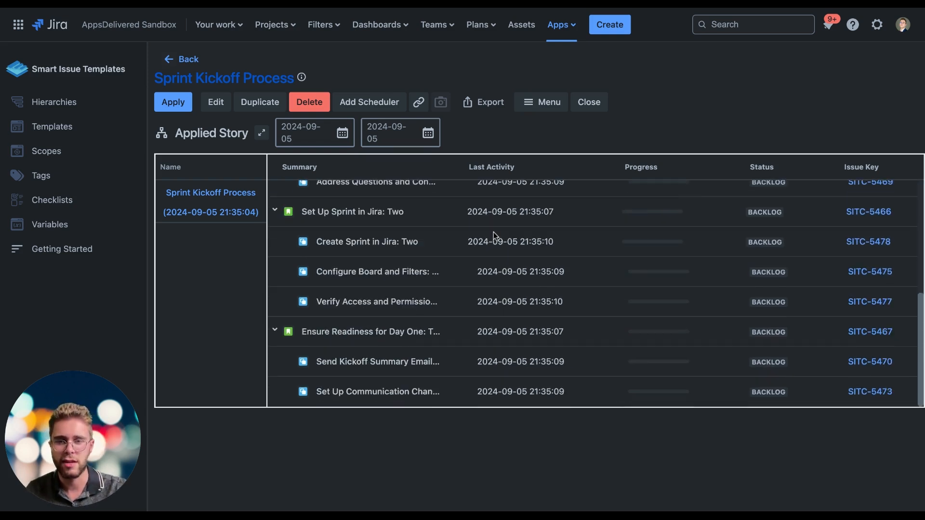
pyautogui.scroll(5, 493, 232)
pyautogui.scroll(-5, 457, 227)
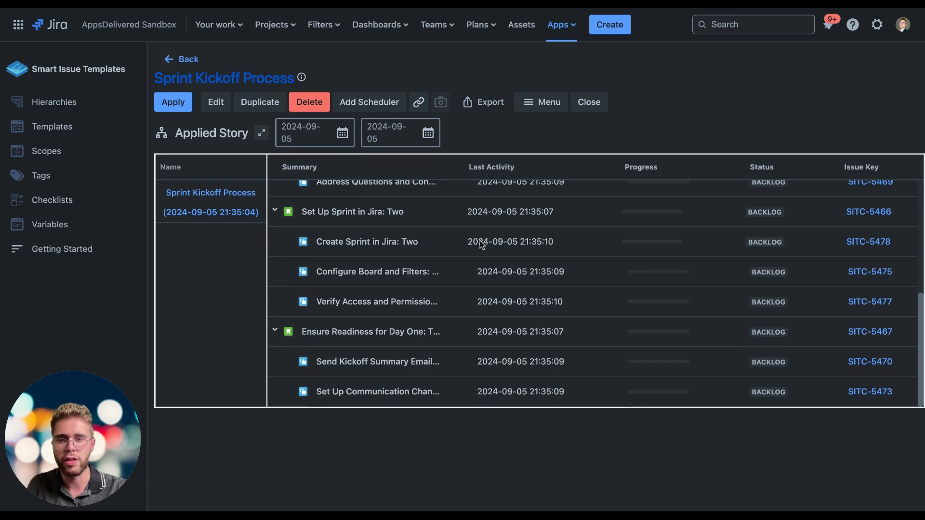
pyautogui.scroll(5, 481, 244)
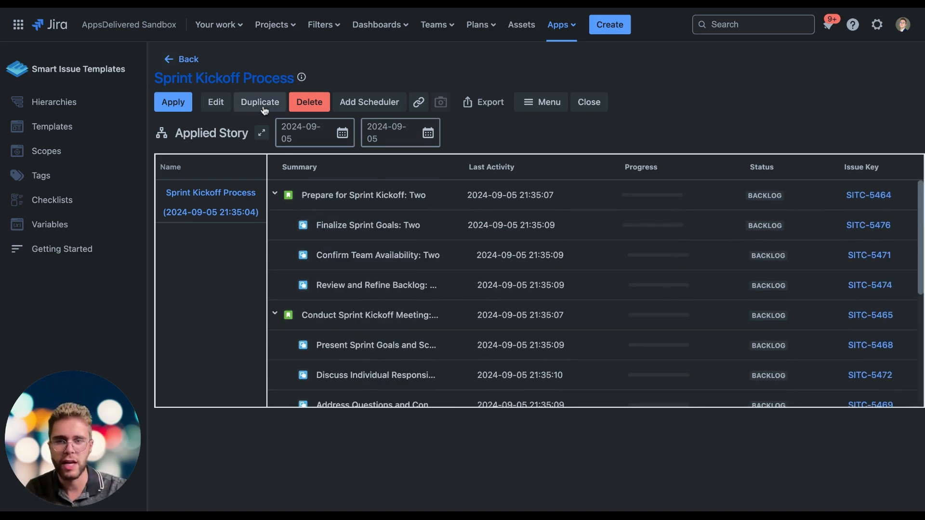
# Step: Try out a weekly scheduler and the weekday range 1-5 without adding it, and check the hierarchy's option for adding it to a folder
pyautogui.click(374, 101)
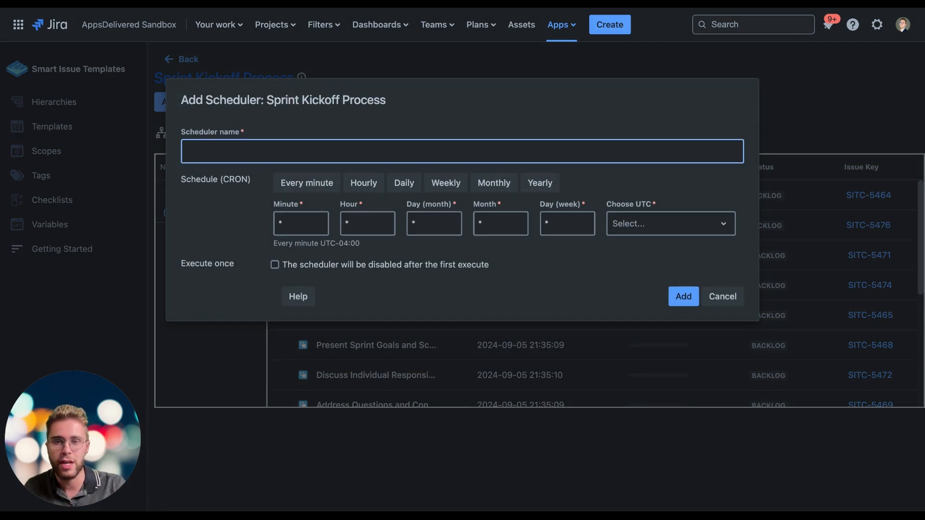
pyautogui.click(446, 183)
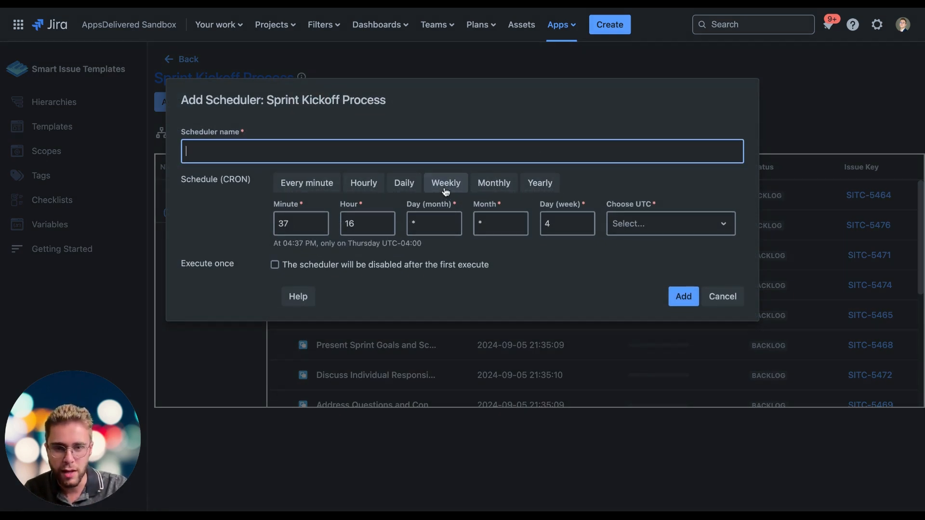
pyautogui.click(558, 220)
pyautogui.press('BackSpace')
pyautogui.write('1-5')
pyautogui.click(570, 269)
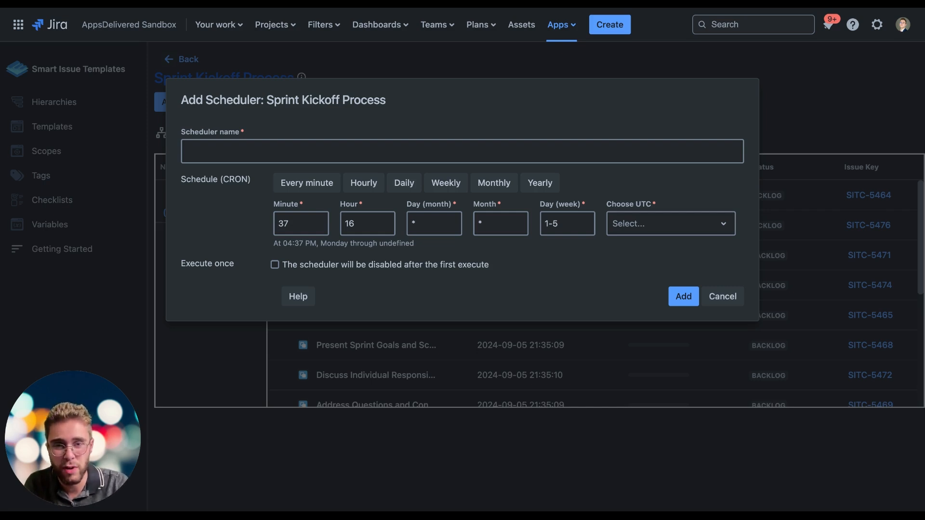
pyautogui.click(446, 183)
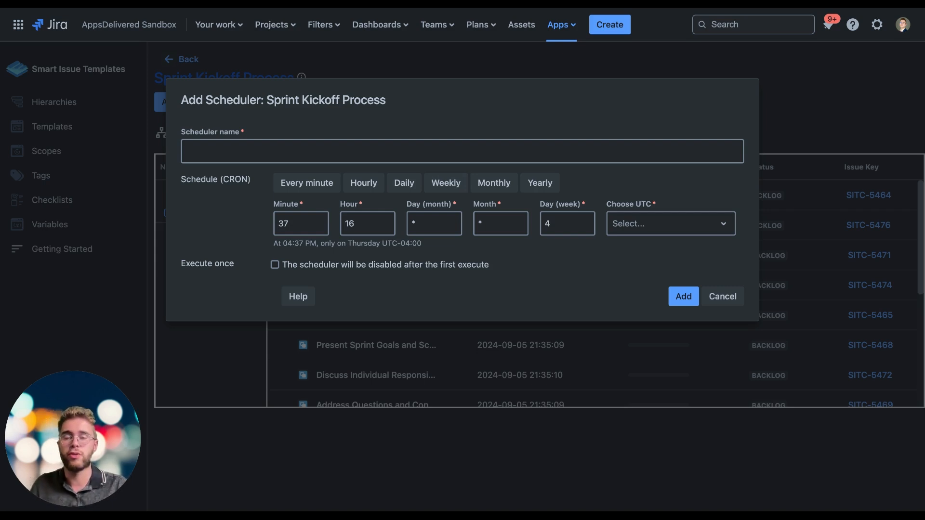
pyautogui.click(726, 302)
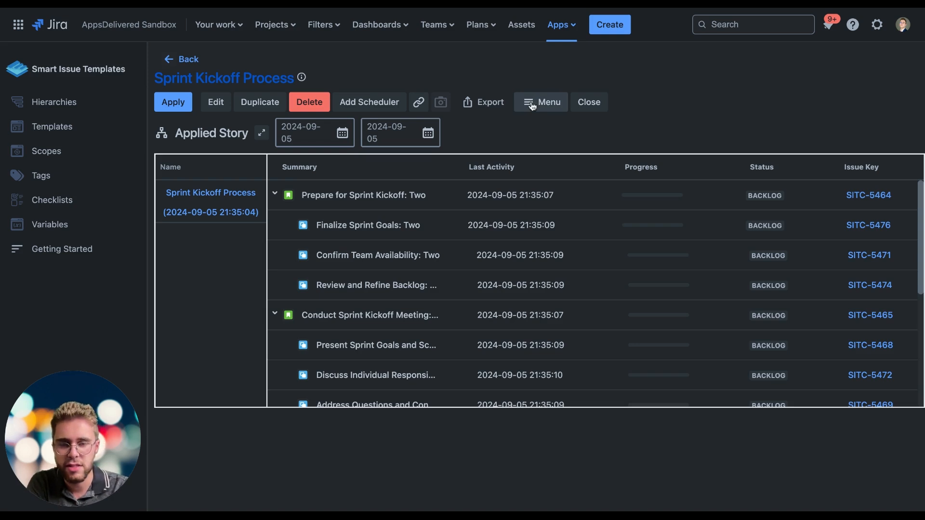
pyautogui.click(555, 106)
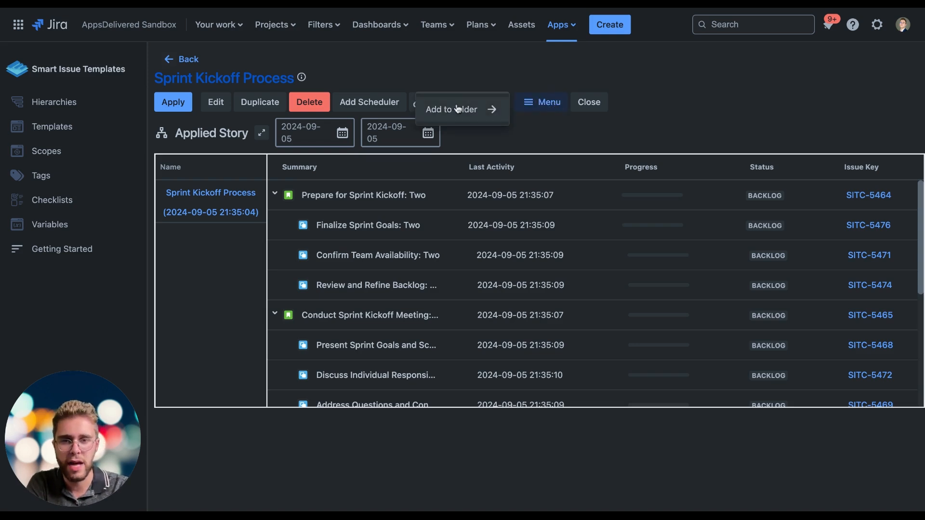
pyautogui.click(558, 126)
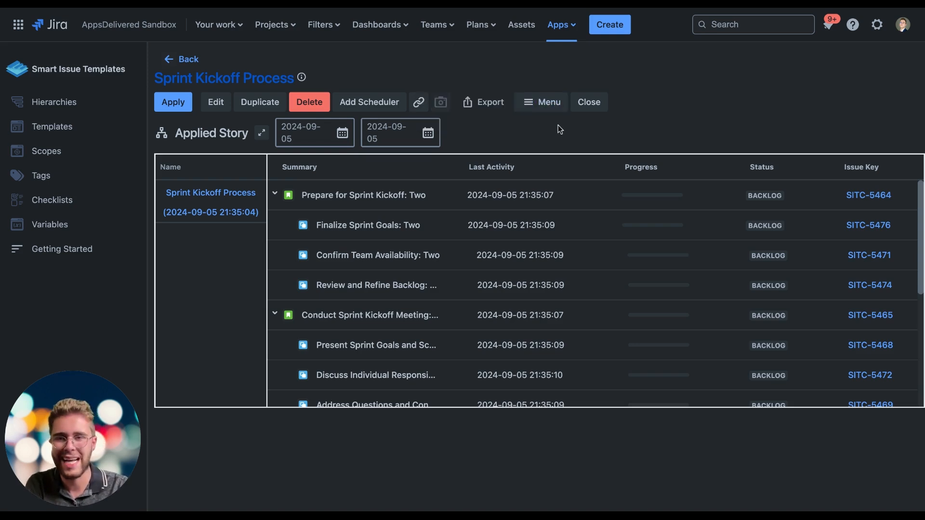
# Step: Return to the hierarchies list, open sharing for Sprint Kickoff Process and add a first user with only View permission
pyautogui.click(192, 61)
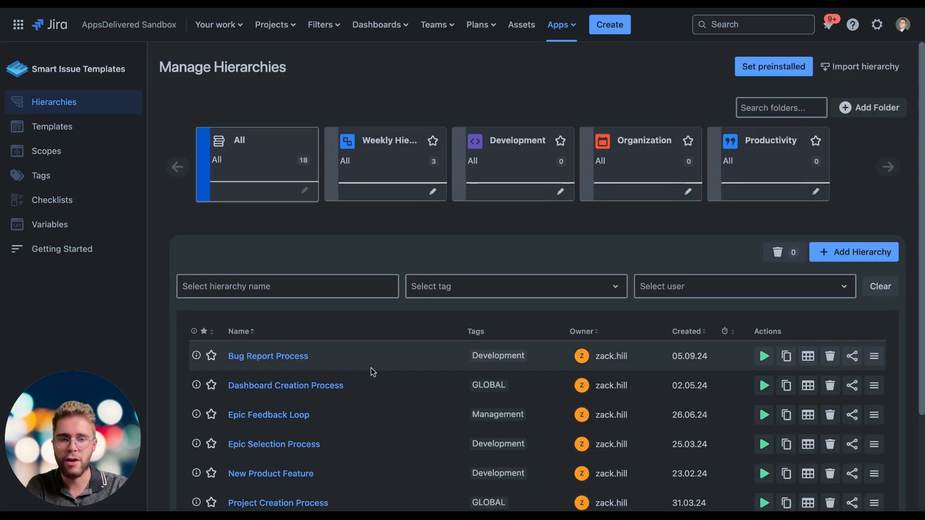
pyautogui.scroll(-3, 530, 289)
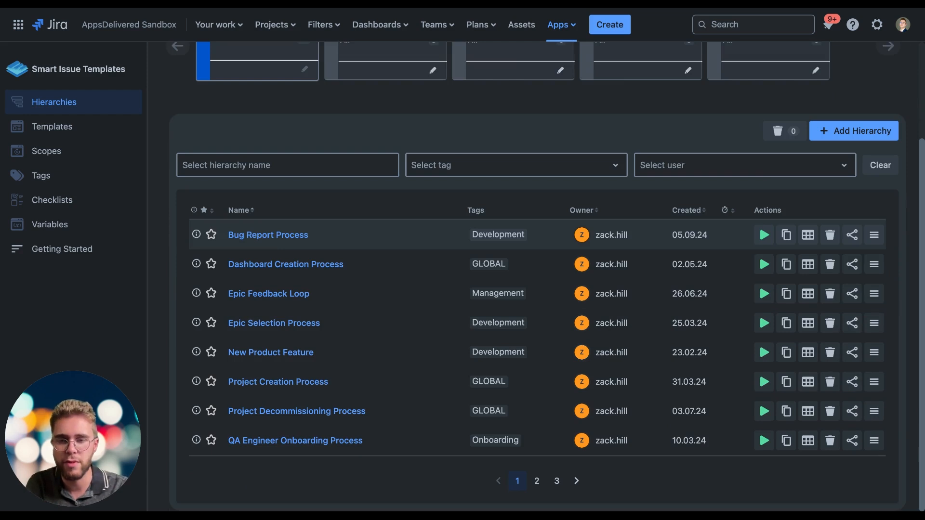
pyautogui.click(536, 481)
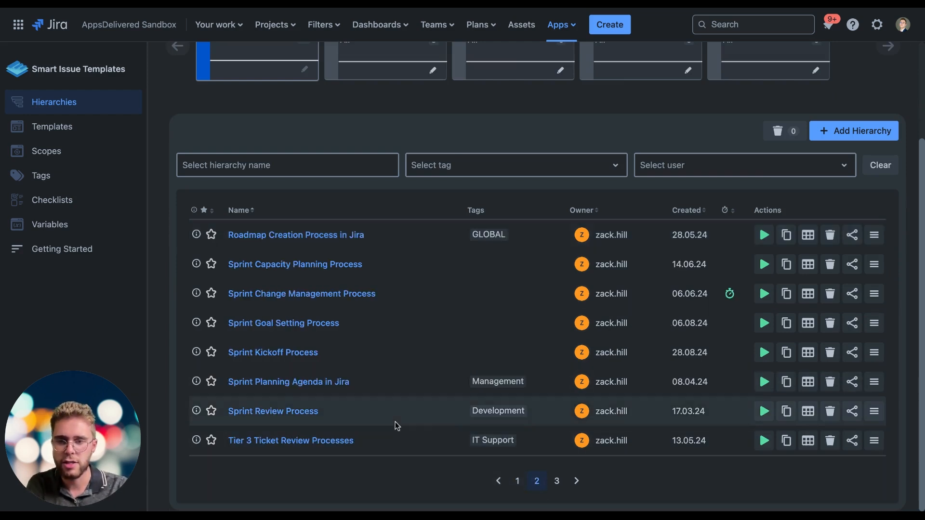
pyautogui.click(857, 354)
pyautogui.click(323, 428)
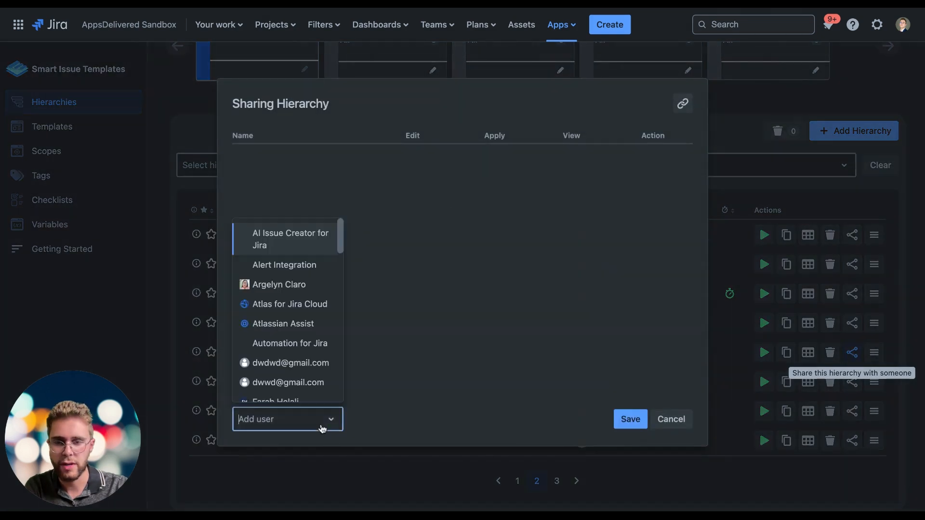
pyautogui.click(293, 285)
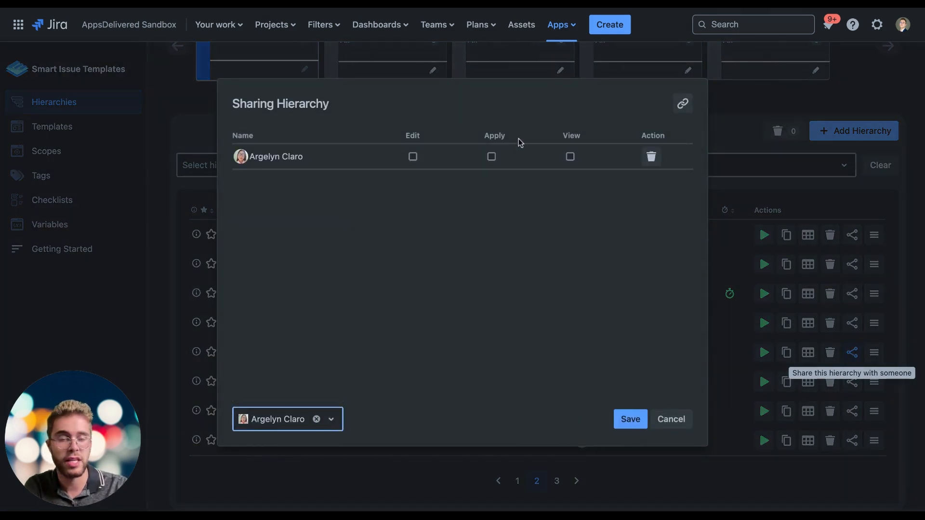
pyautogui.click(570, 156)
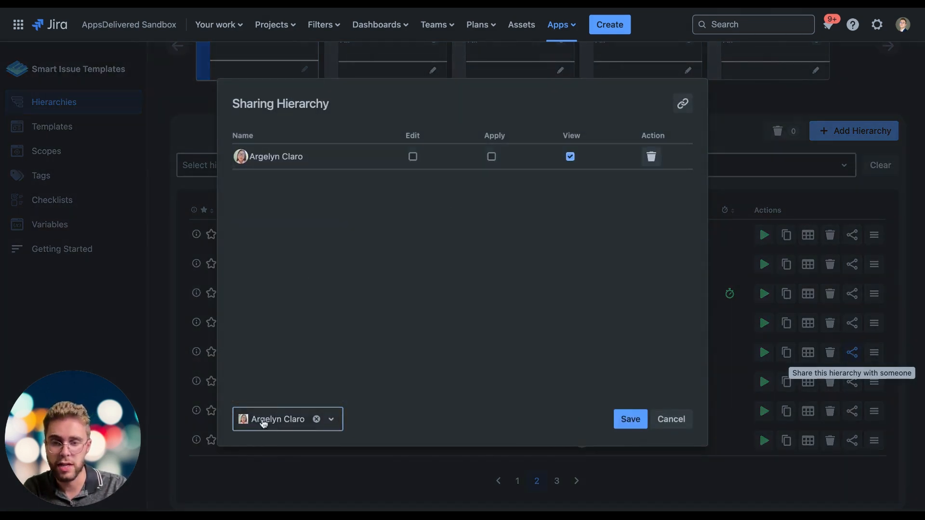
# Step: Add a second user to the hierarchy's sharing list and grant Edit, Apply and View permissions
pyautogui.click(316, 420)
pyautogui.click(298, 420)
pyautogui.scroll(-3, 293, 309)
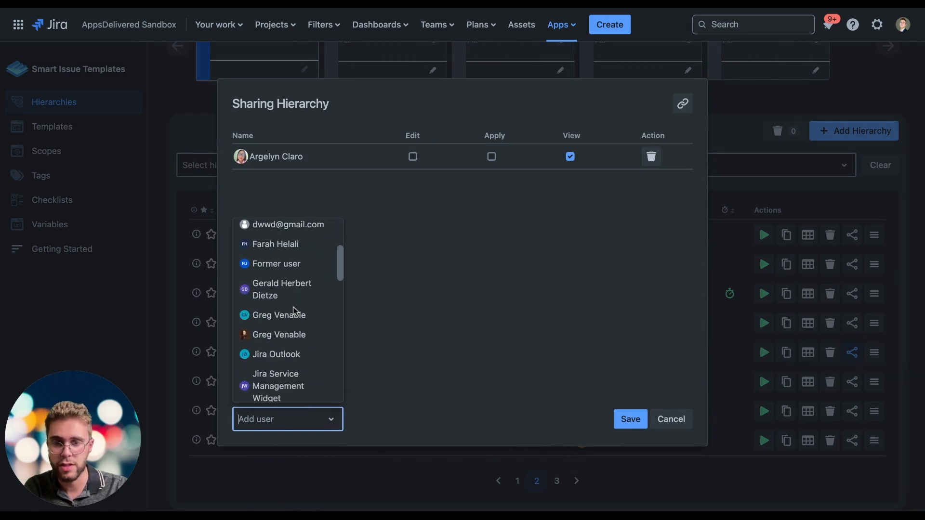
pyautogui.scroll(-2, 294, 311)
pyautogui.click(290, 301)
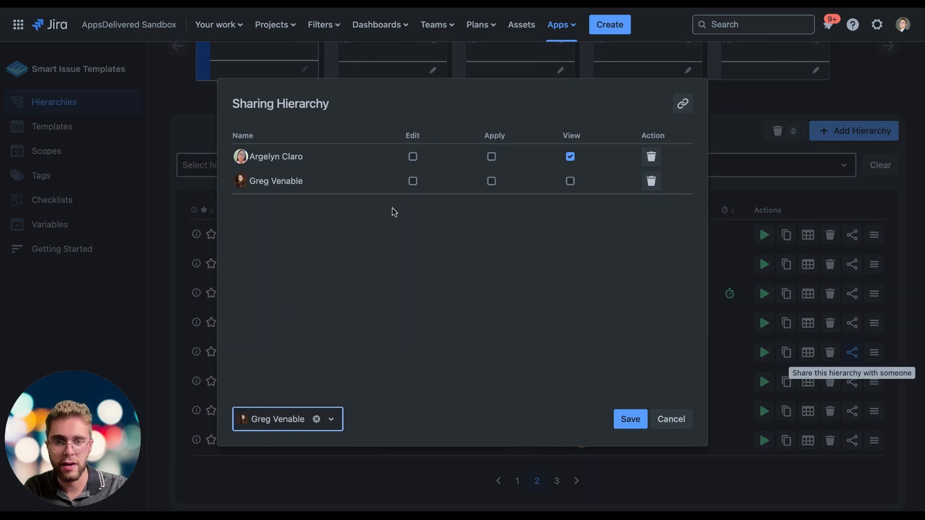
pyautogui.click(413, 181)
pyautogui.click(491, 181)
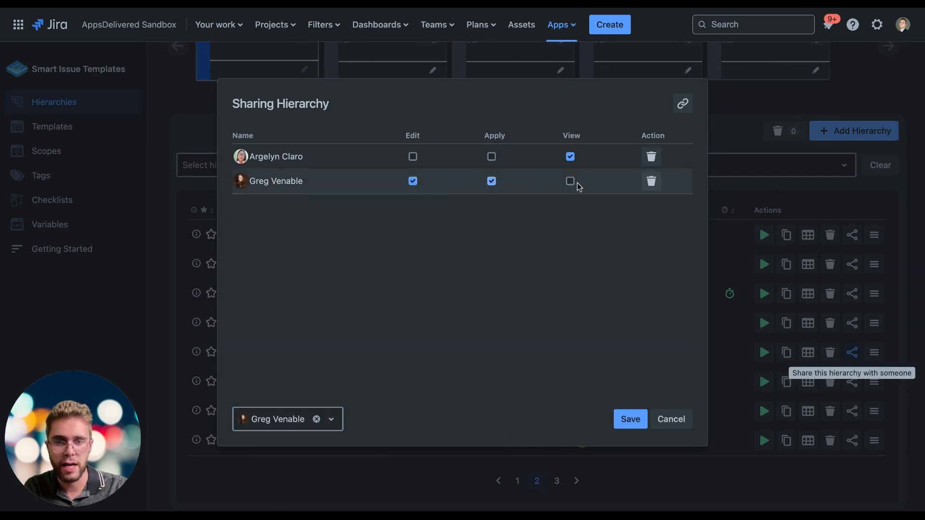
pyautogui.click(570, 182)
# Step: Add a third user with only View permission and save the hierarchy's sharing settings
pyautogui.click(289, 419)
pyautogui.scroll(2, 296, 363)
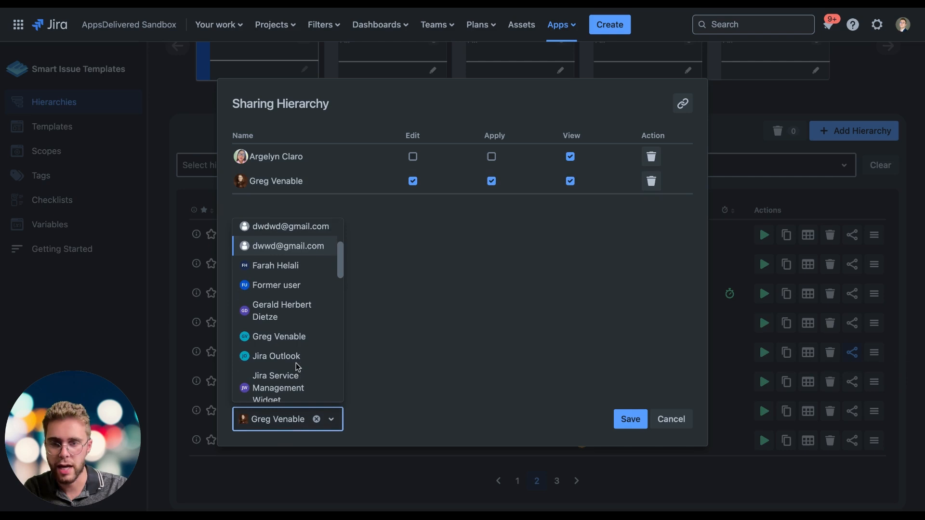
pyautogui.click(283, 266)
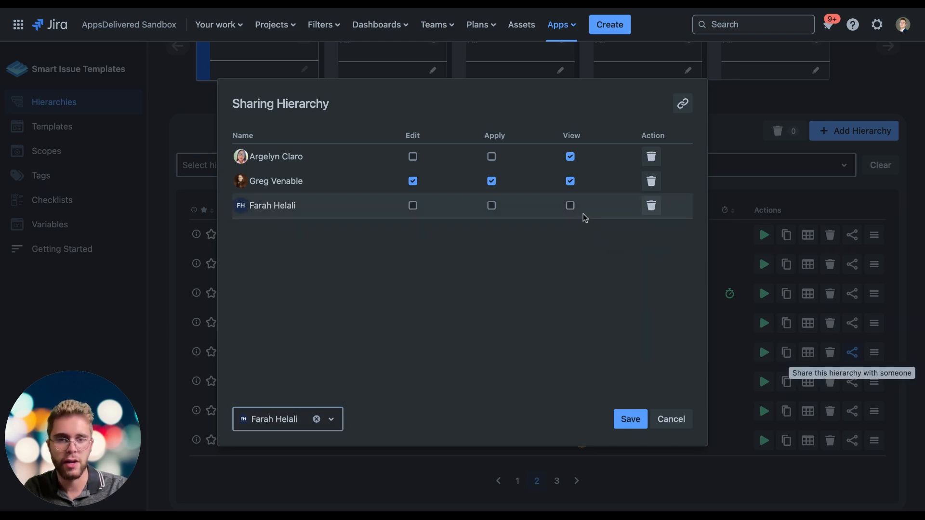
pyautogui.click(569, 208)
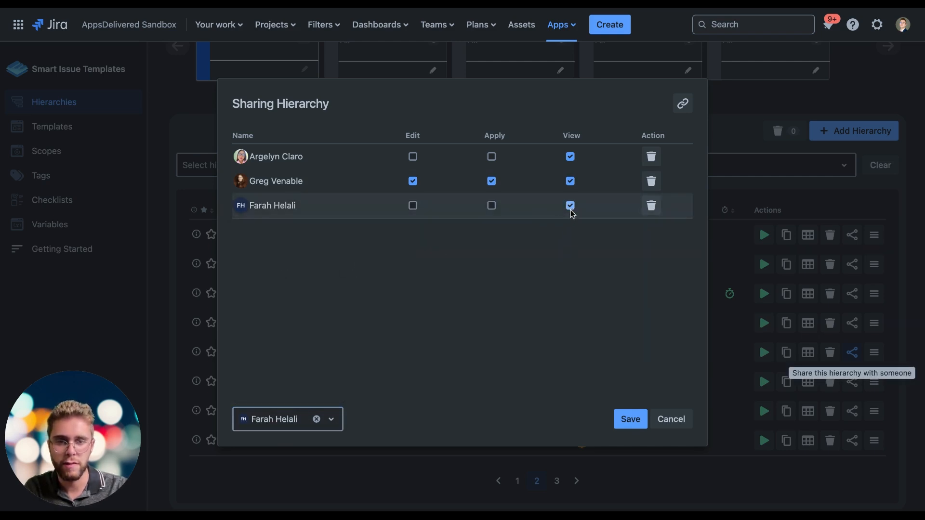
pyautogui.click(626, 422)
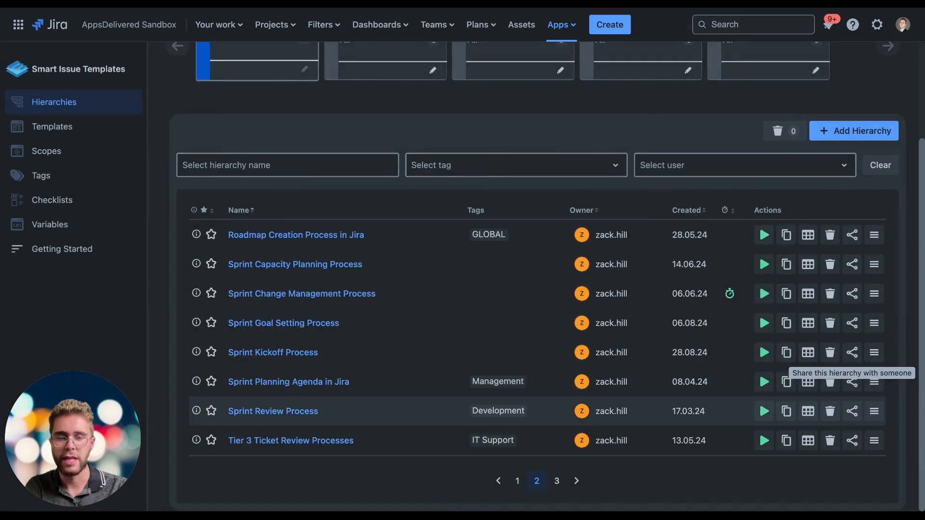